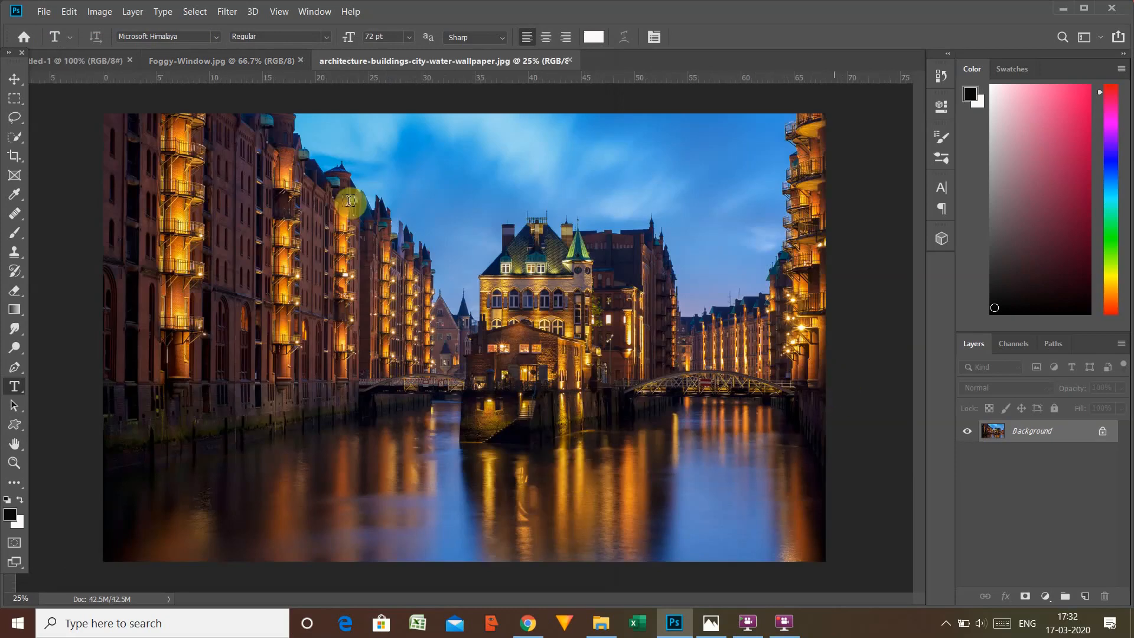
Copy the architecture city image into the Foggy-Window.jpg document as a new layer with the Move tool
left_click(208, 63)
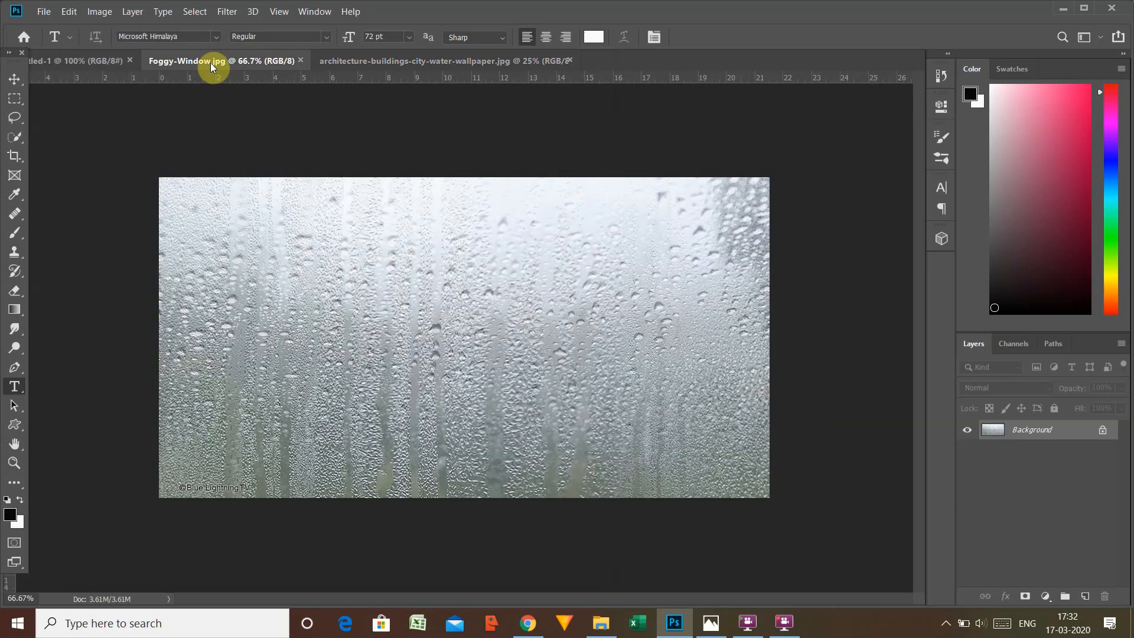
left_click(391, 61)
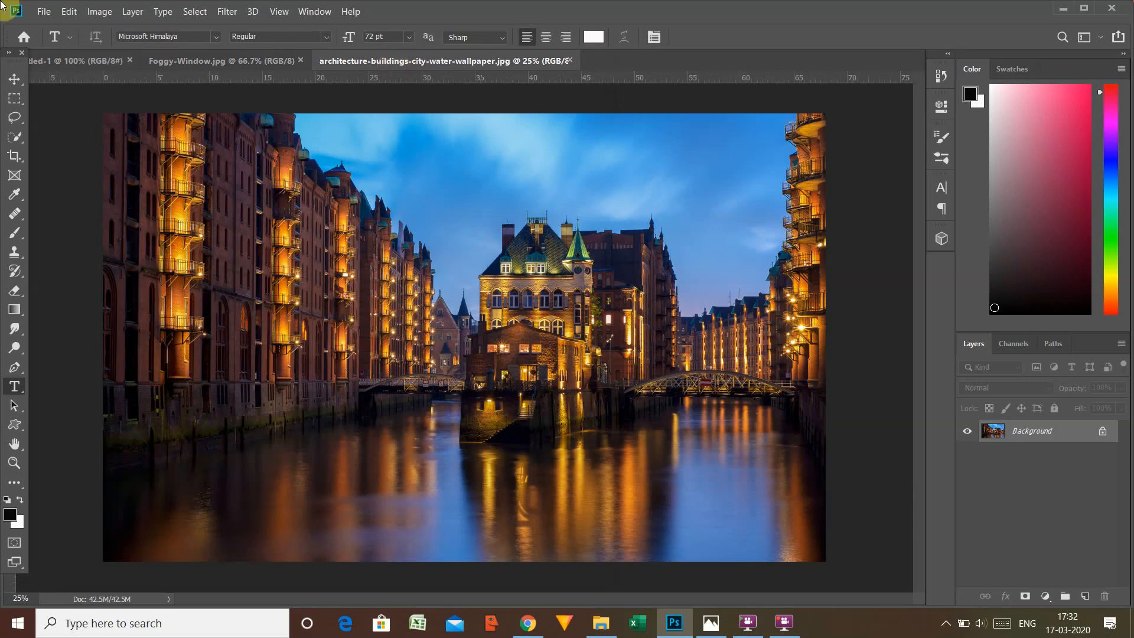
left_click(14, 79)
left_click(62, 78)
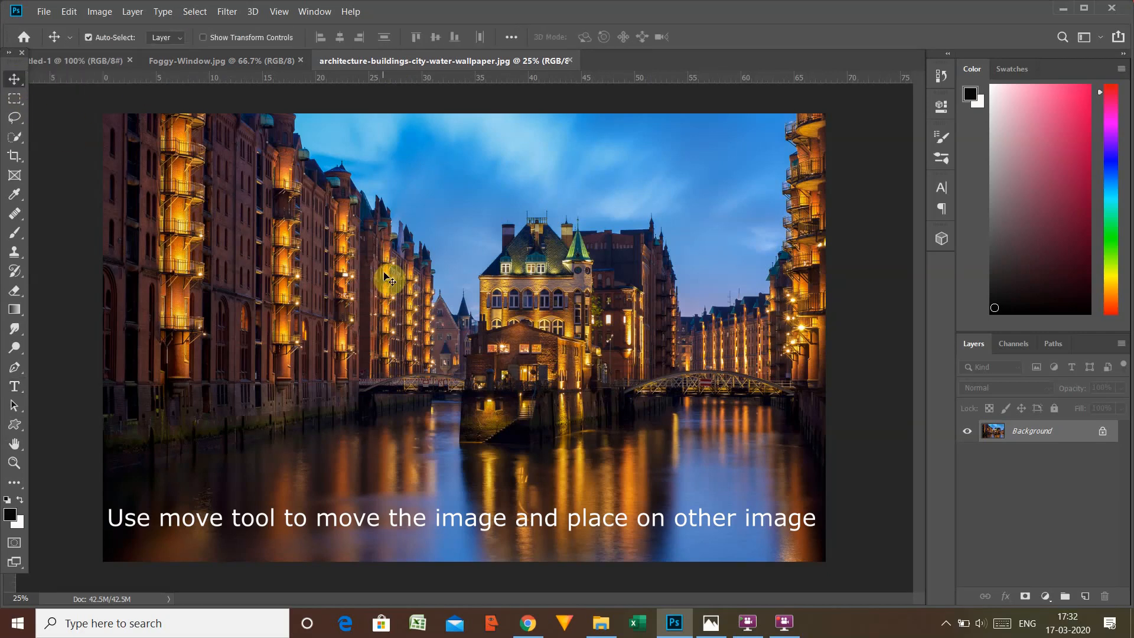
left_click_drag(381, 307, 401, 289)
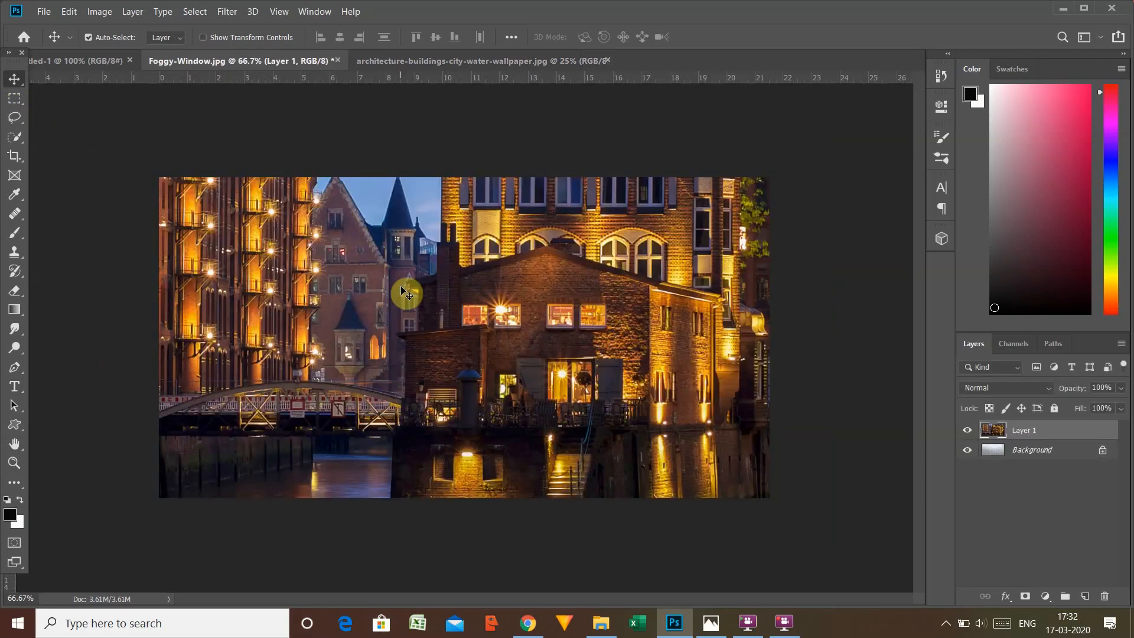
Scale the city image layer proportionally to about 33% and position it so it just covers the foggy window canvas
key("ctrl+t")
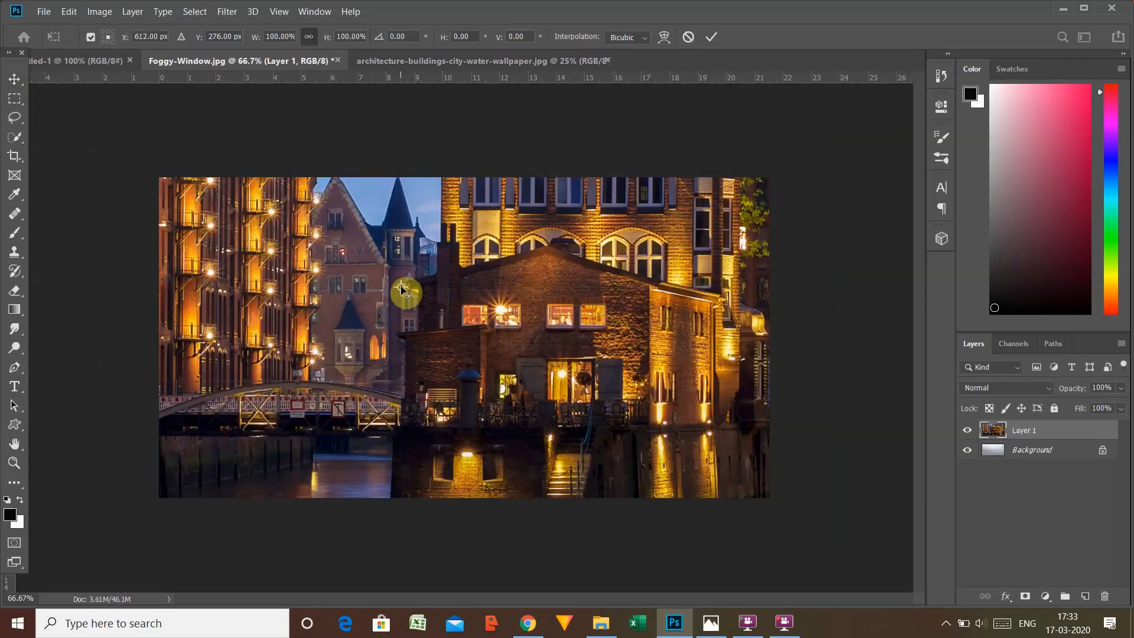
key("ctrl+minus")
key("ctrl+minus")
key("ctrl+minus")
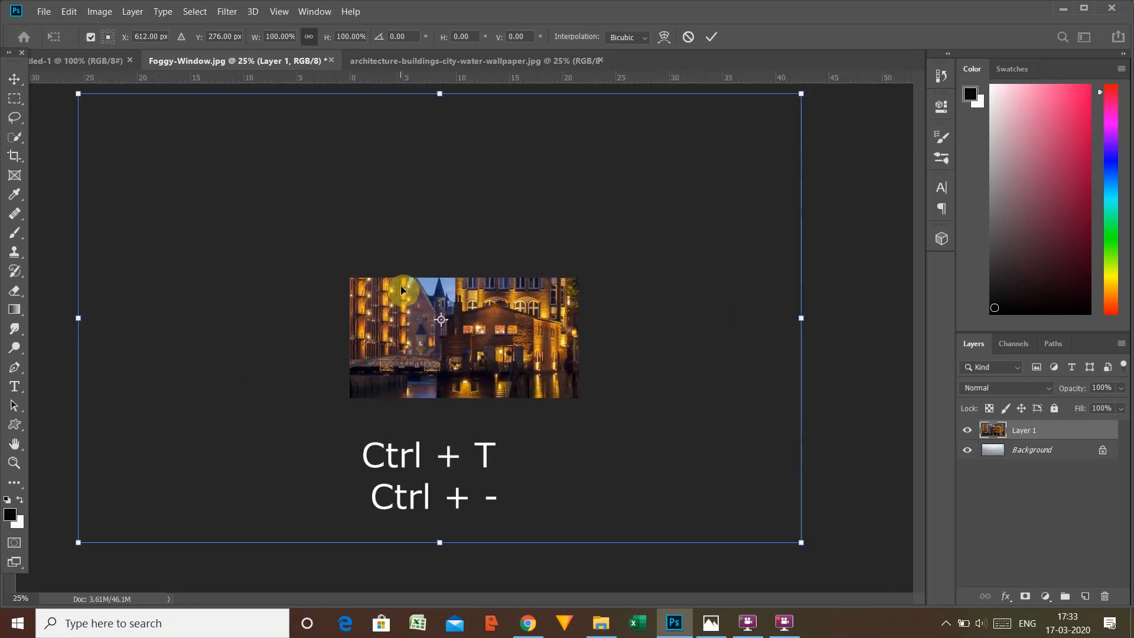
left_click(1002, 628)
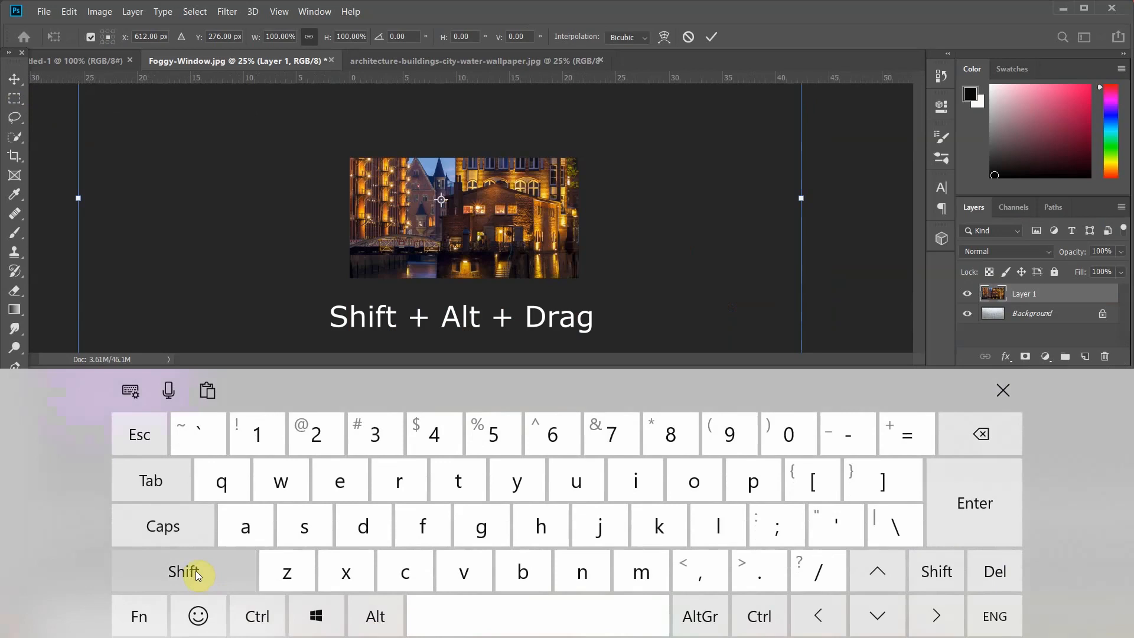
left_click(196, 571)
left_click(372, 618)
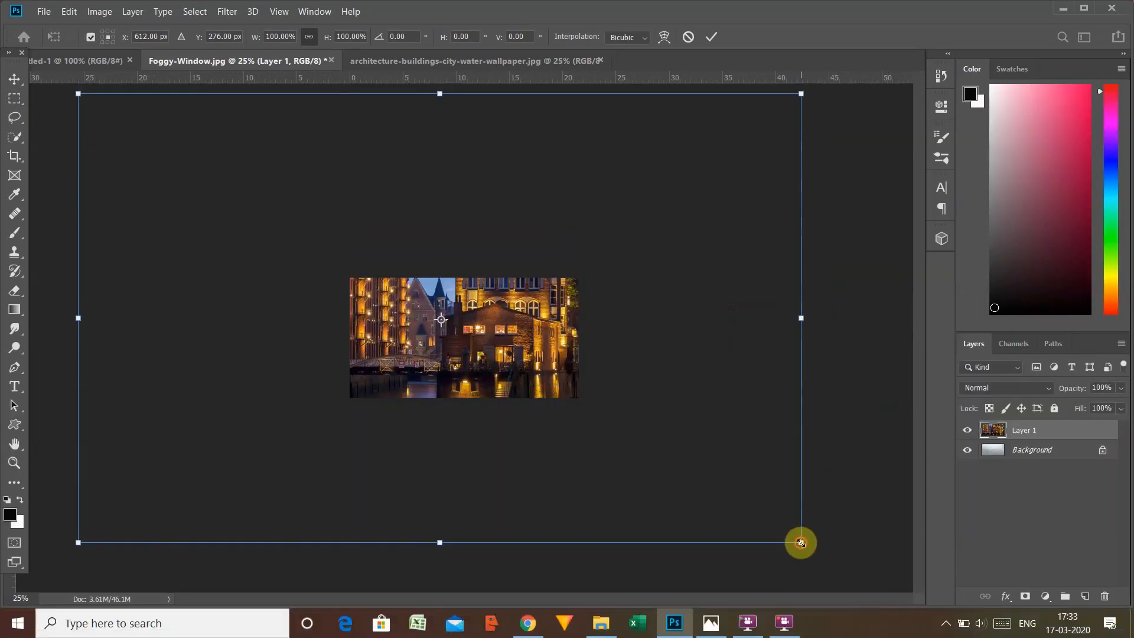
left_click_drag(801, 538, 612, 387)
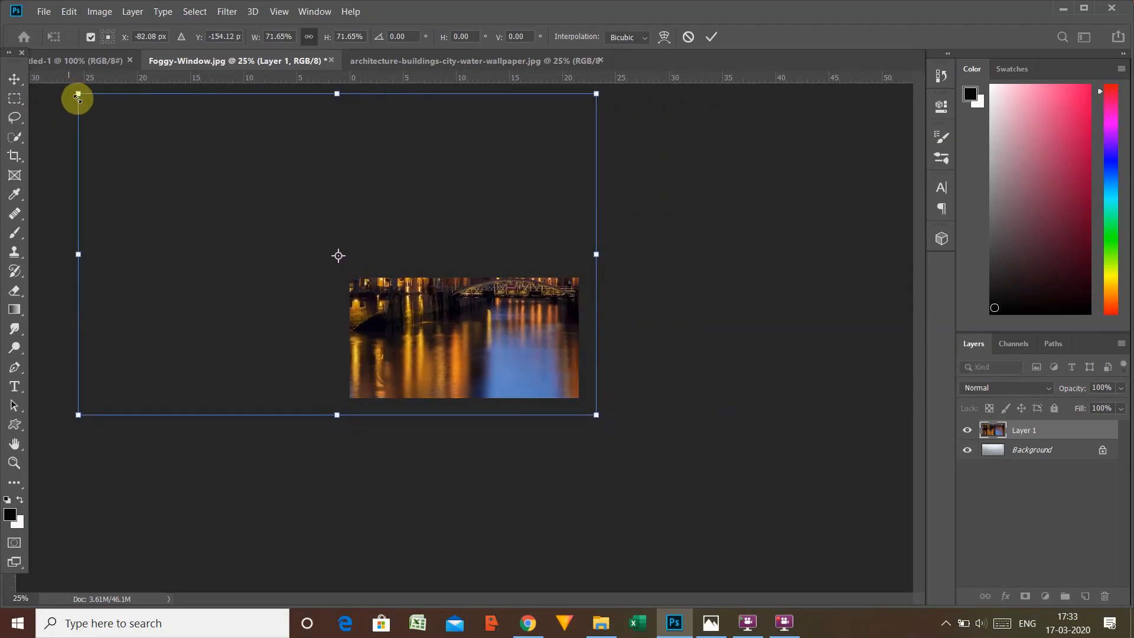
left_click_drag(78, 95, 337, 270)
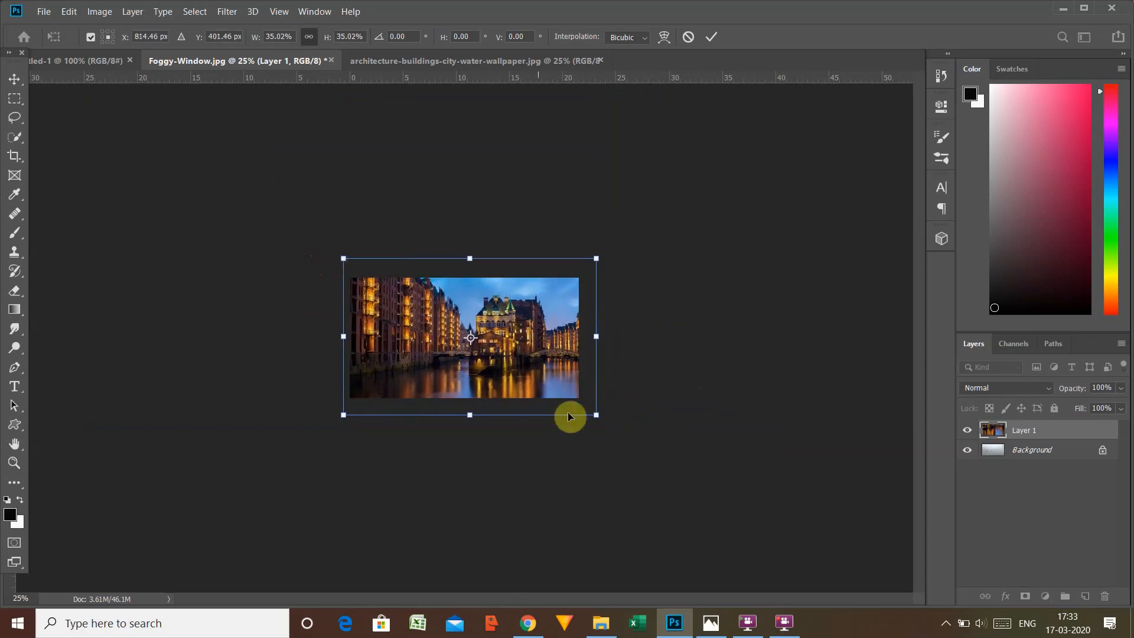
left_click_drag(595, 413, 584, 403)
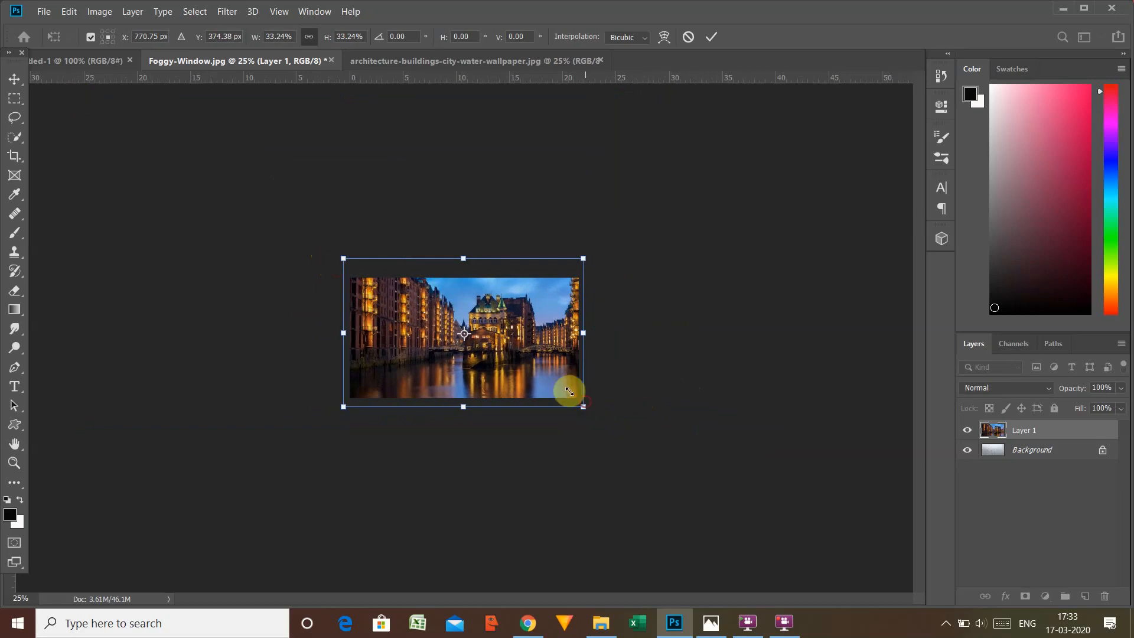
left_click_drag(346, 261, 347, 261)
key("Return")
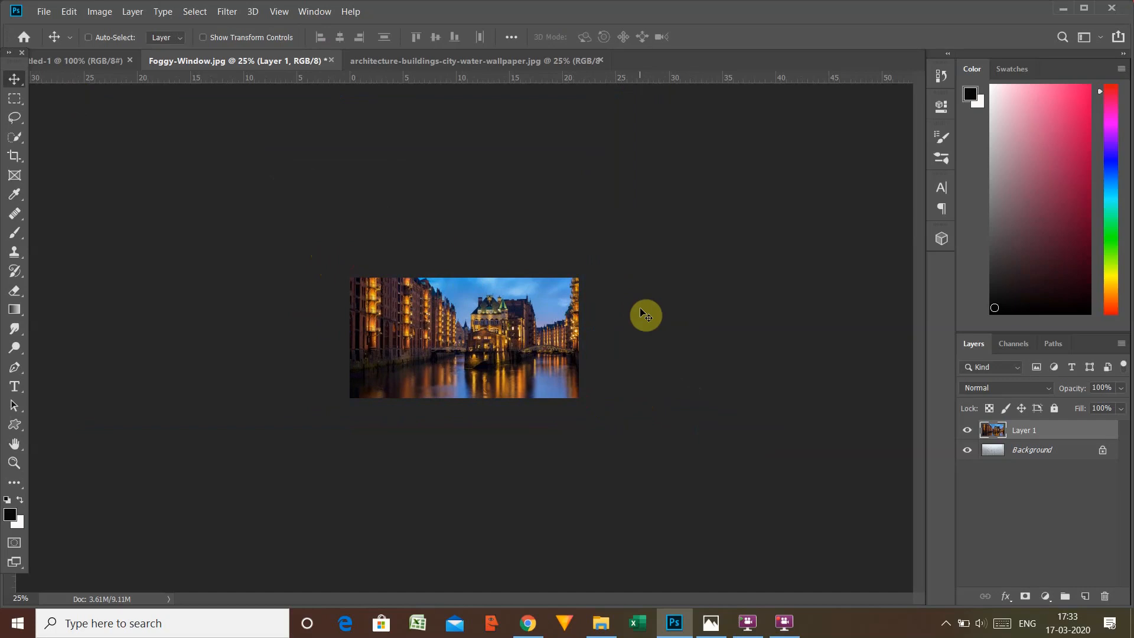
Apply a 10-pixel Gaussian Blur to the city image layer and set its blend mode to Overlay
key("ctrl+plus")
key("ctrl+plus")
key("ctrl+plus")
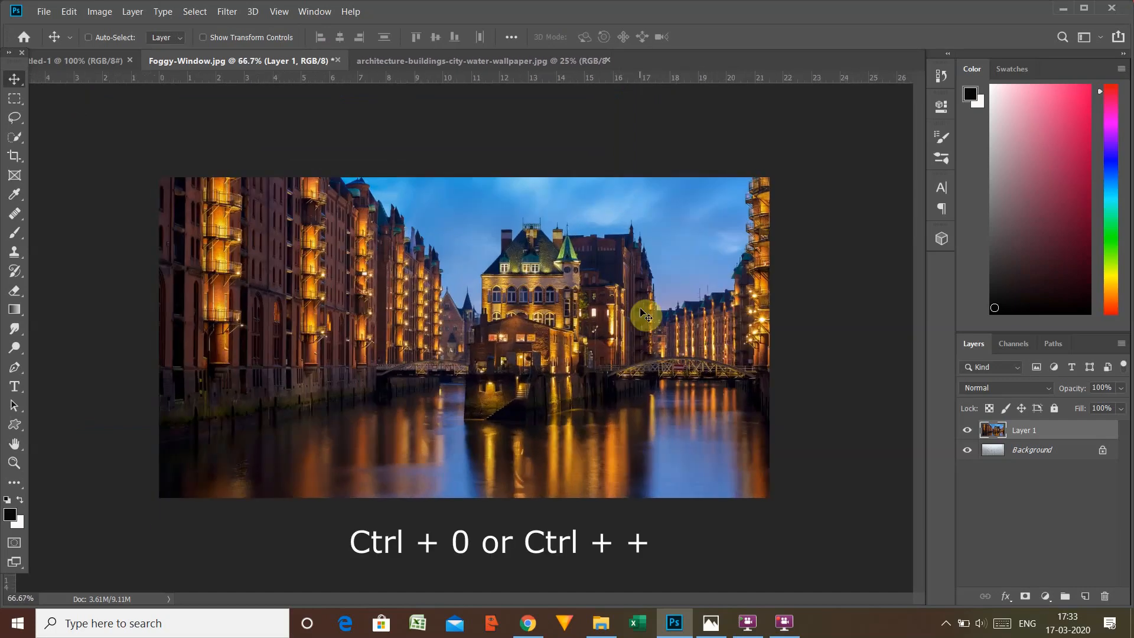
key("ctrl+plus")
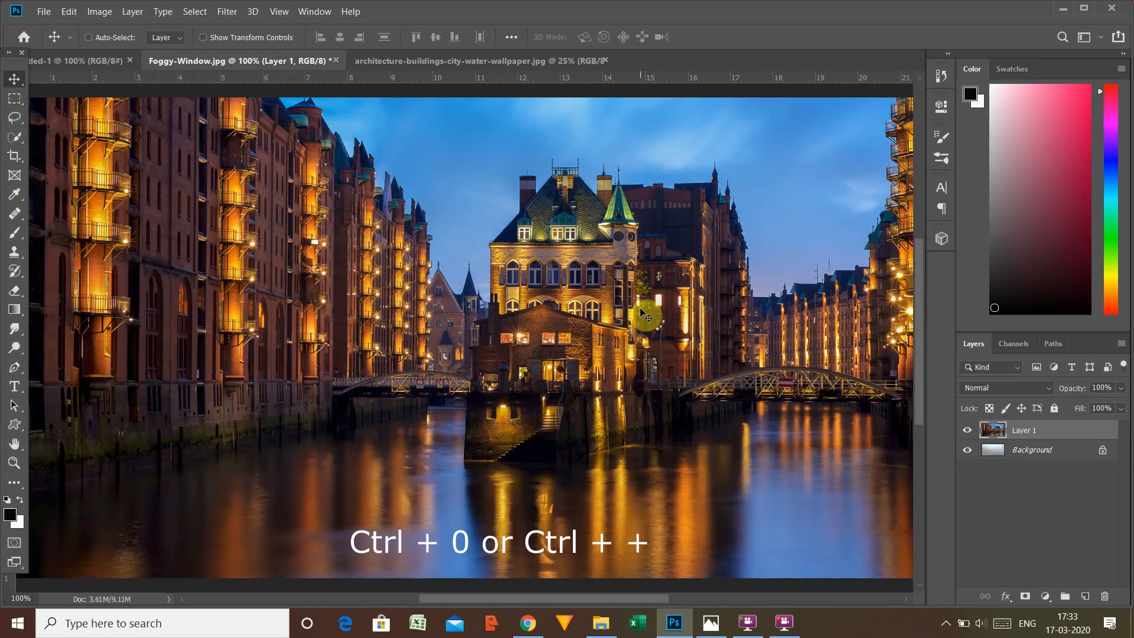
key("ctrl+0")
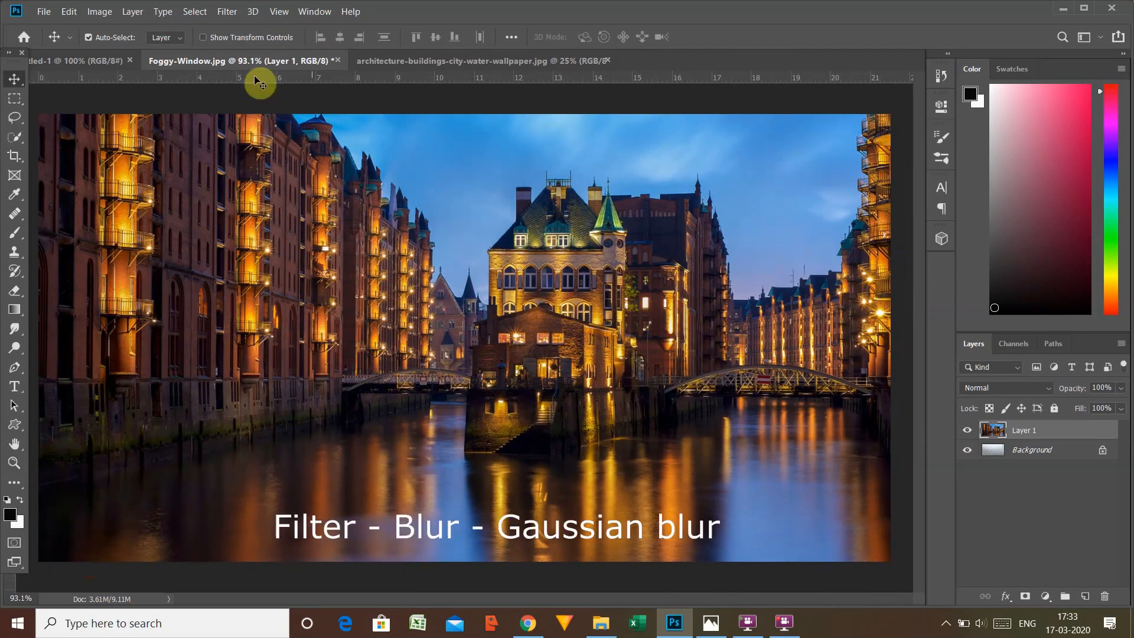
left_click(224, 13)
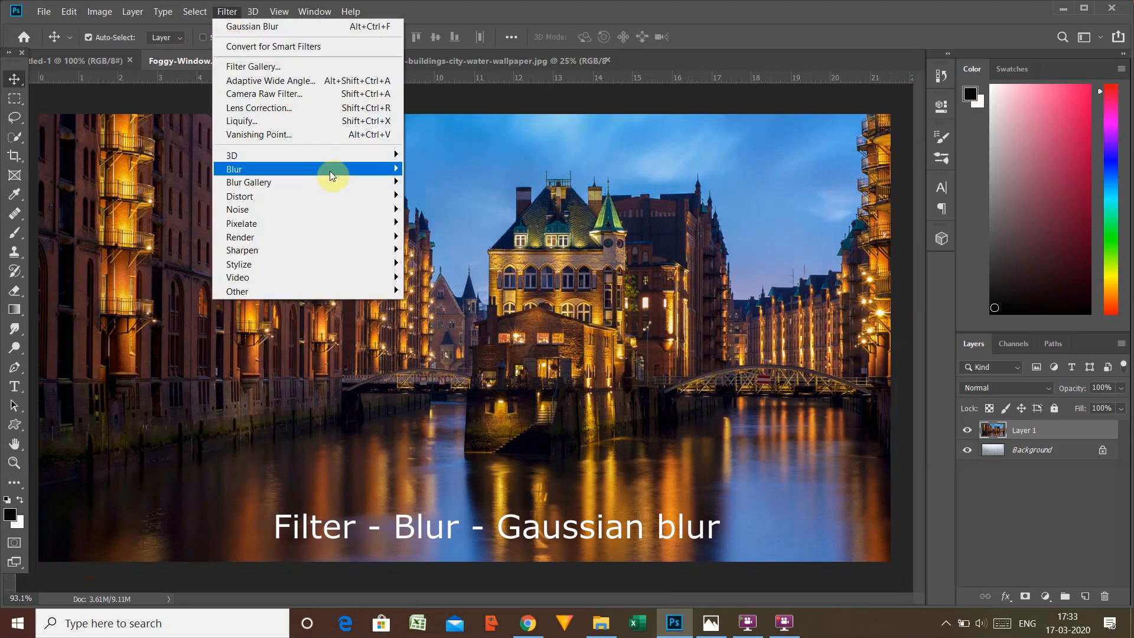
mouse_move(350, 171)
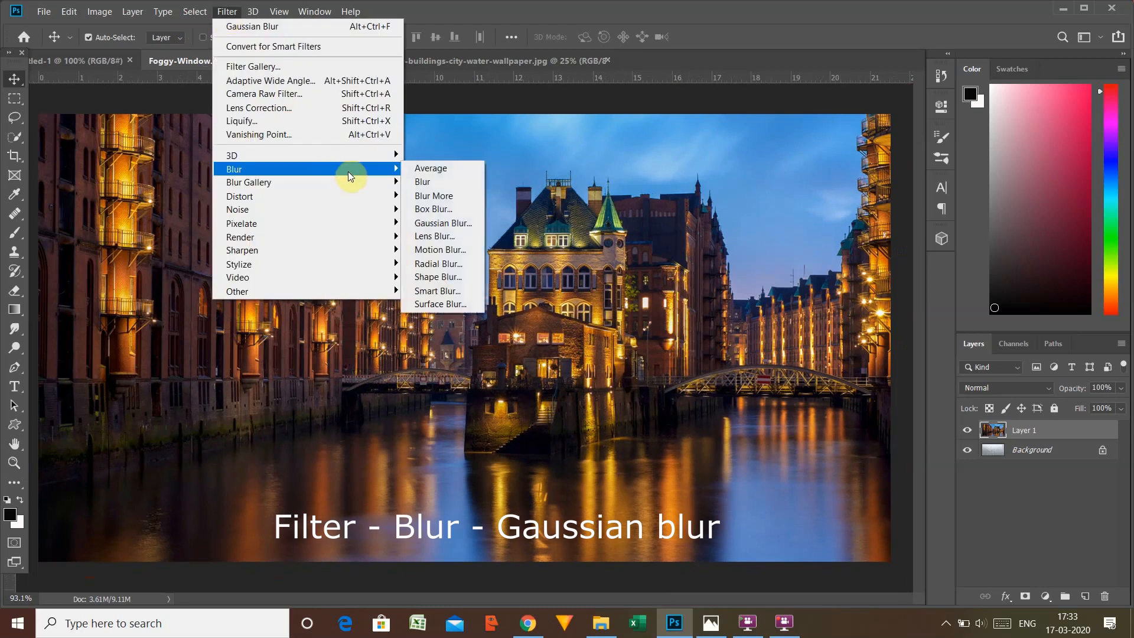
left_click(433, 222)
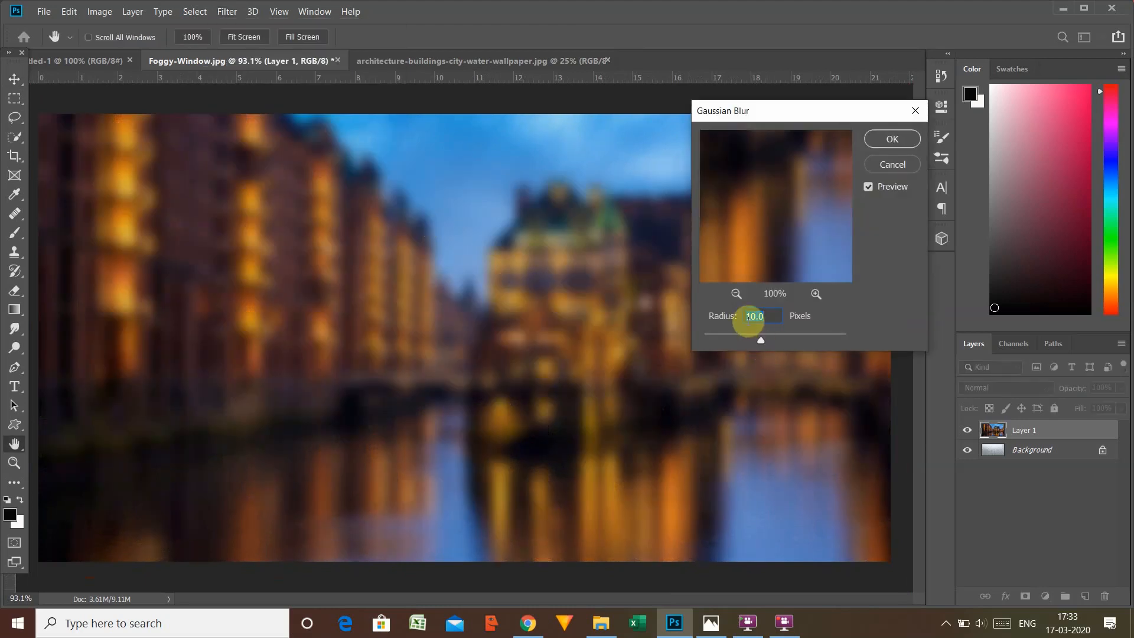
left_click(899, 138)
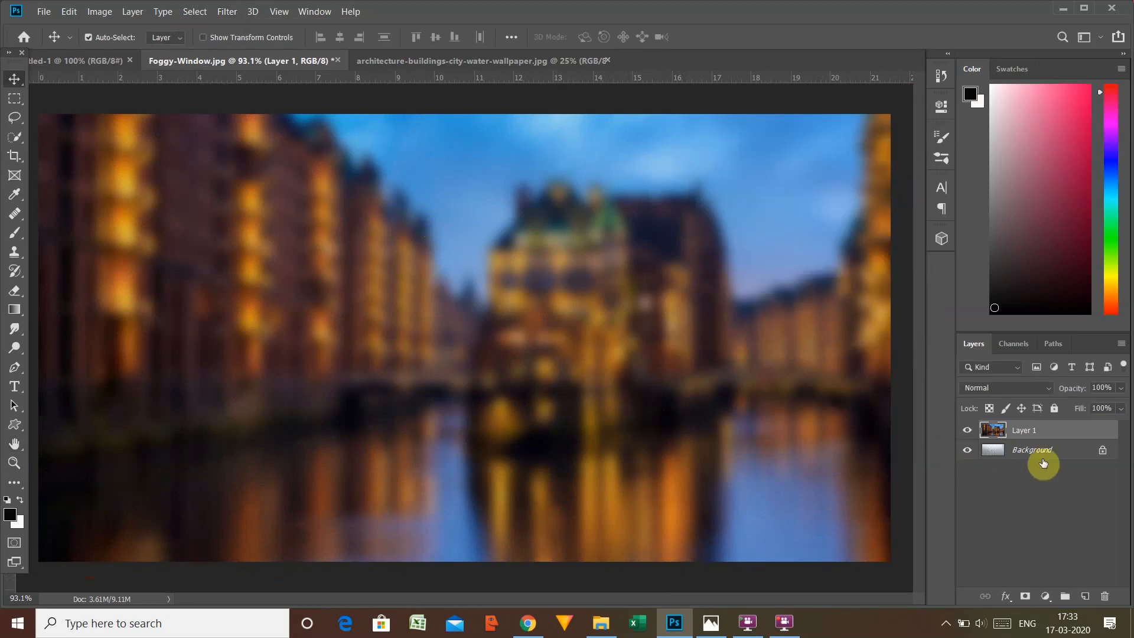
left_click(1049, 388)
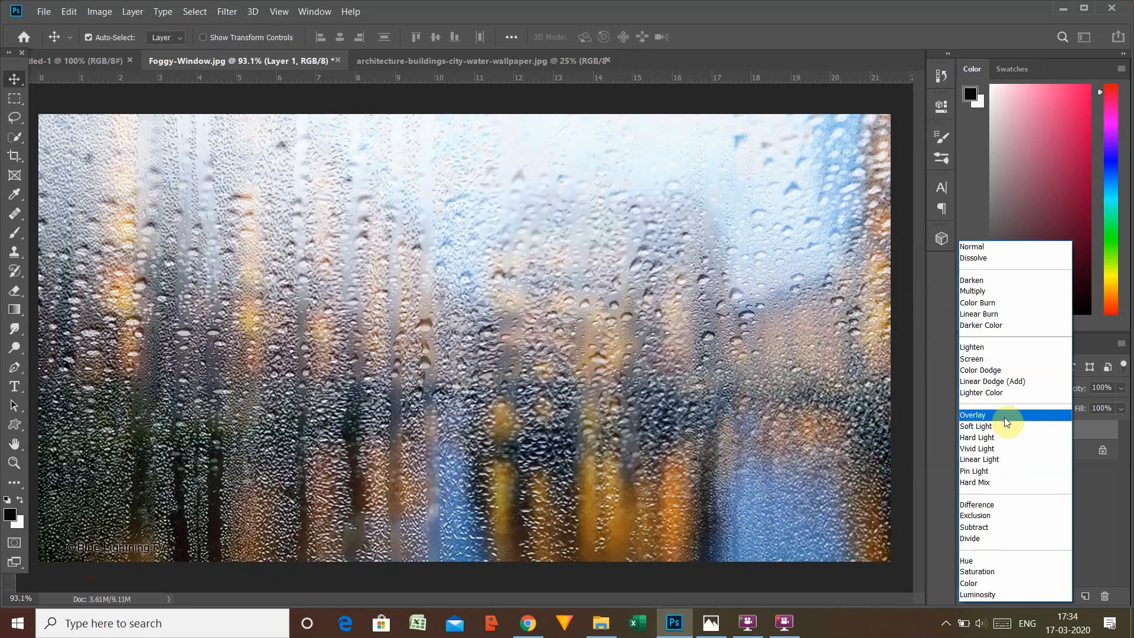
left_click(1004, 417)
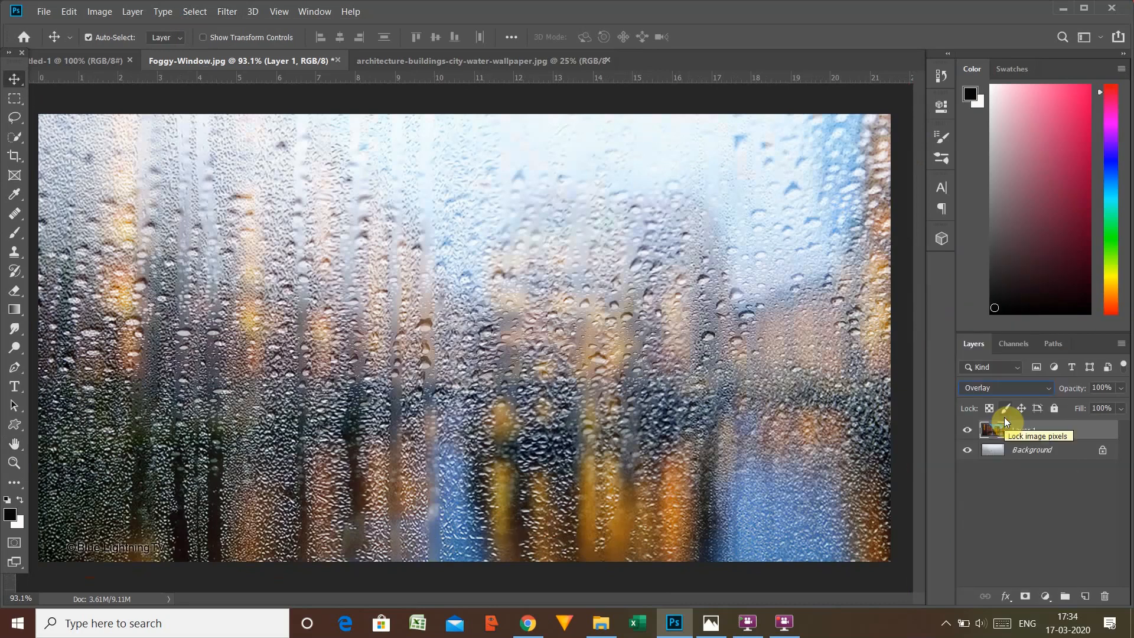
Add the text "Its Raining" in 72 pt Brush Script MT Italic on a layer directly above the Background
left_click(1038, 453)
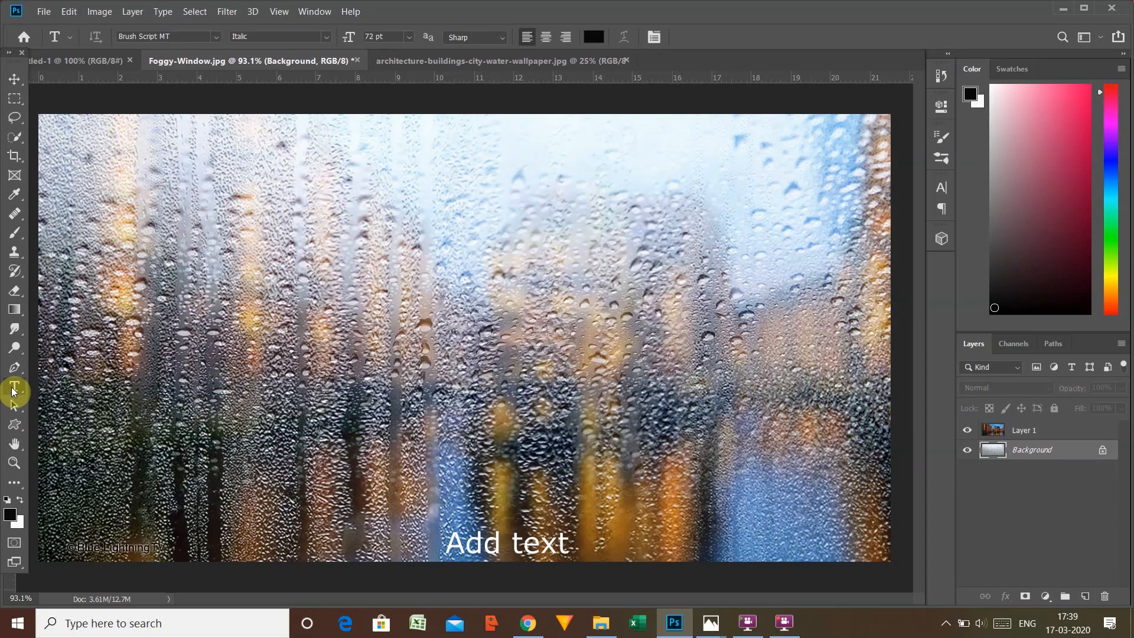
left_click(14, 388)
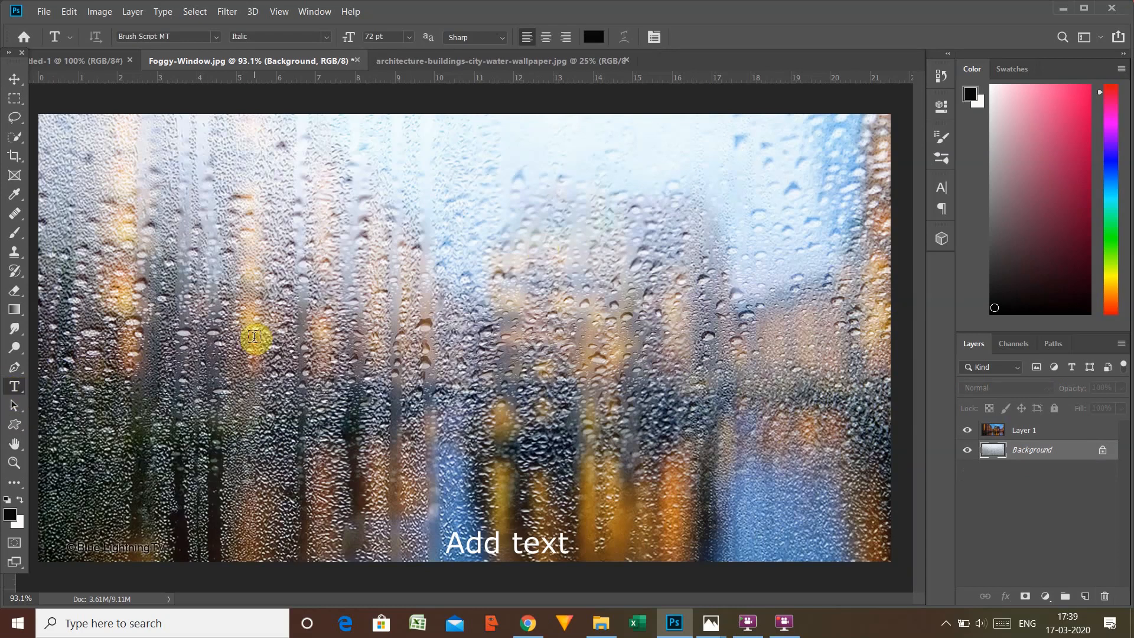
left_click(254, 338)
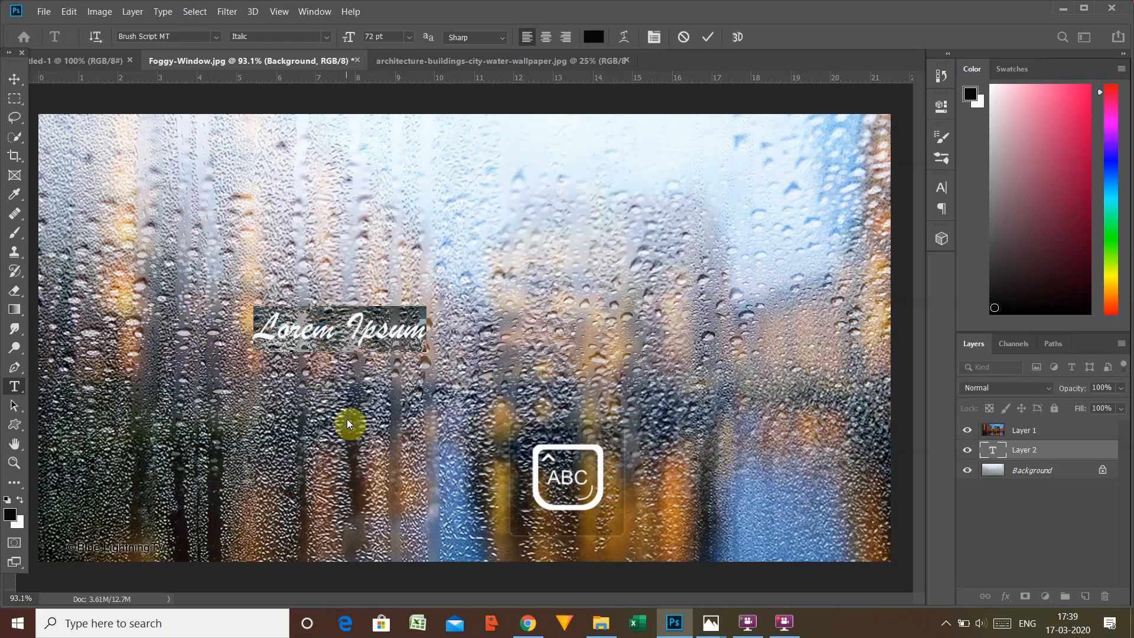
type("I")
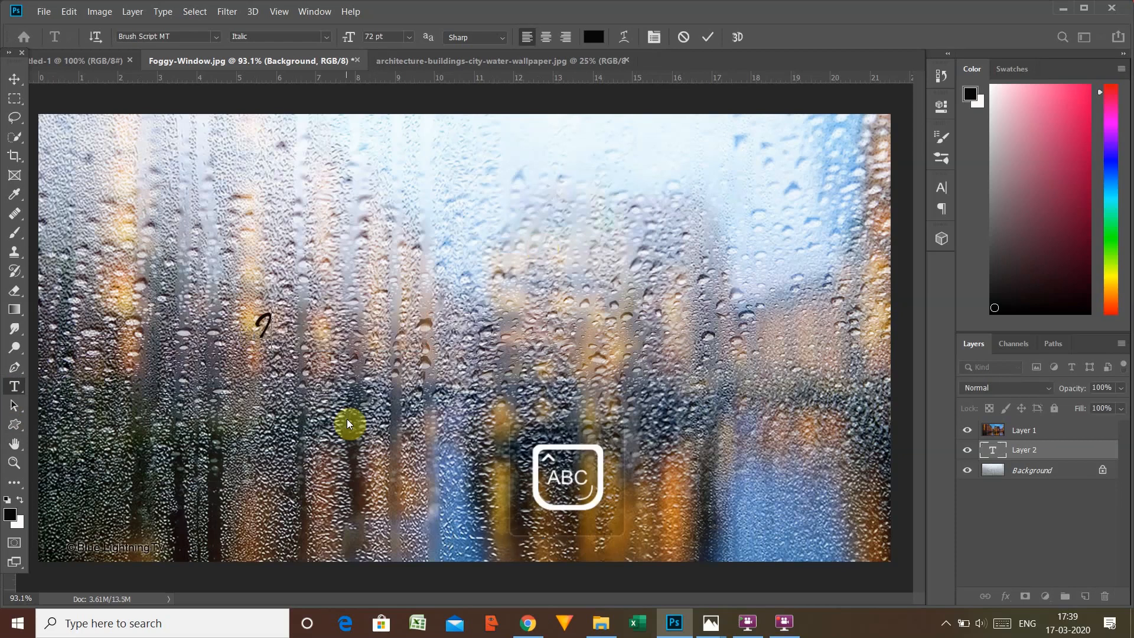
key("Caps_Lock")
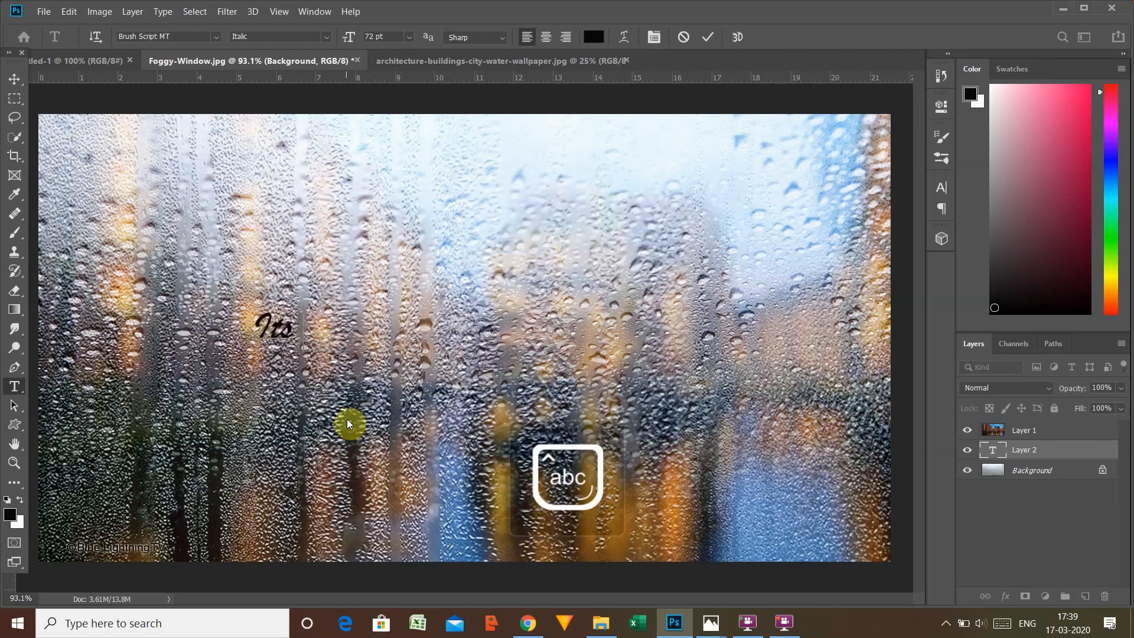
type("ts Raini")
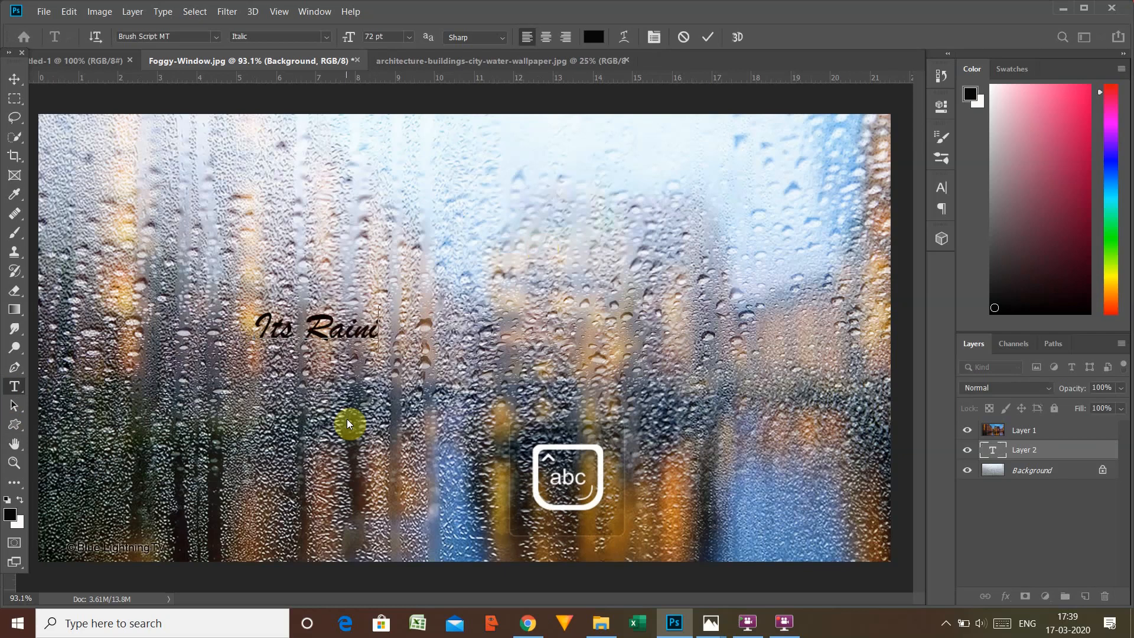
type("ng")
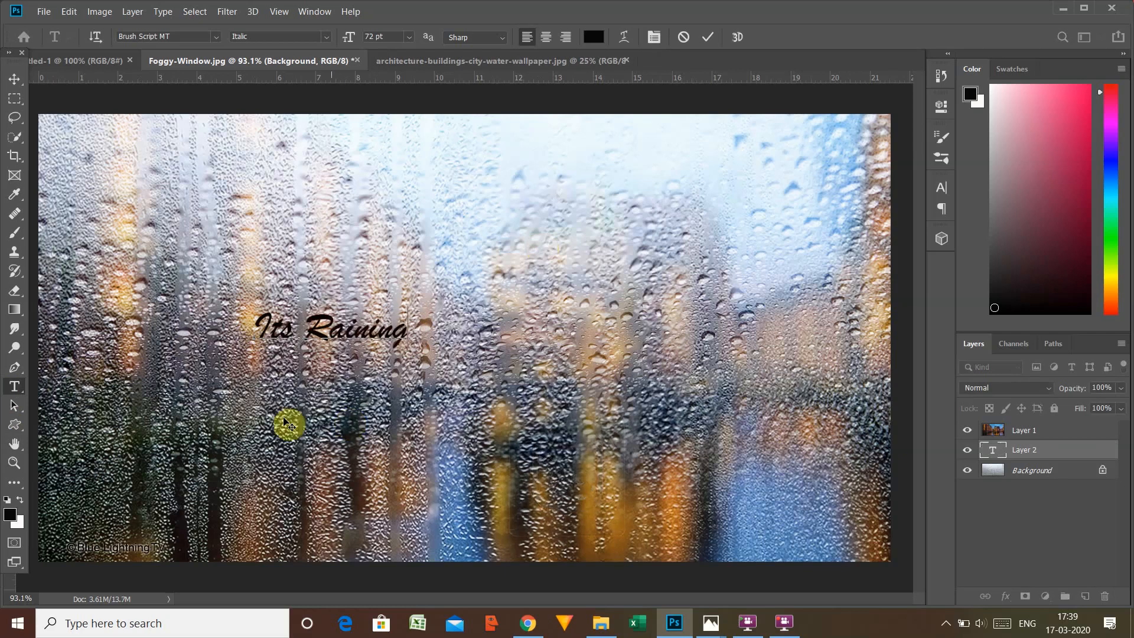
key("ctrl")
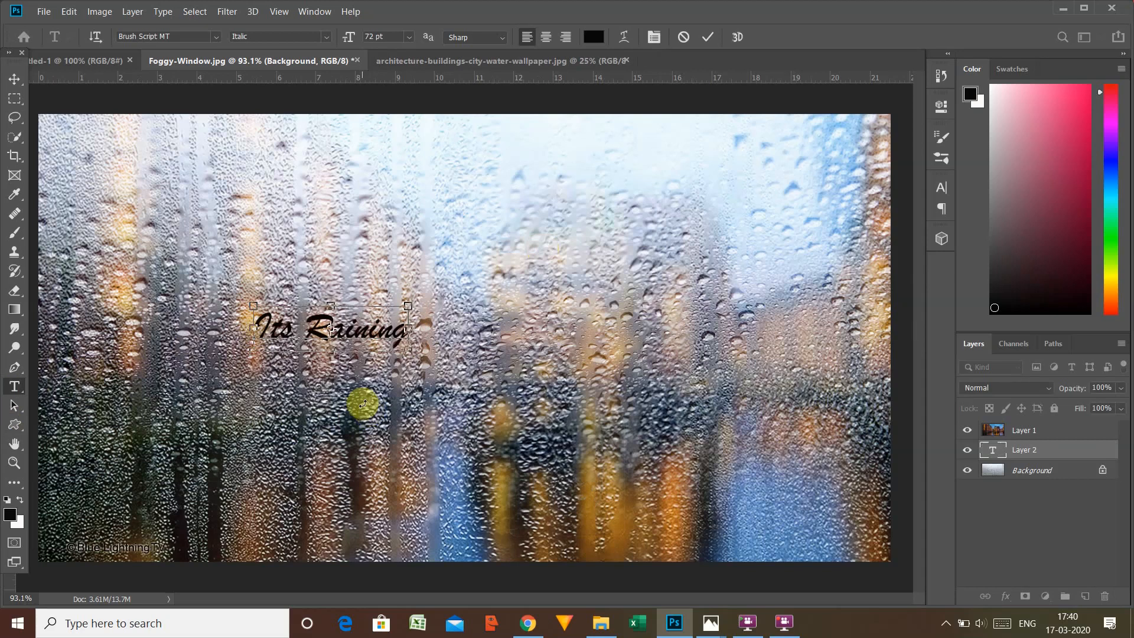
key("ctrl+t")
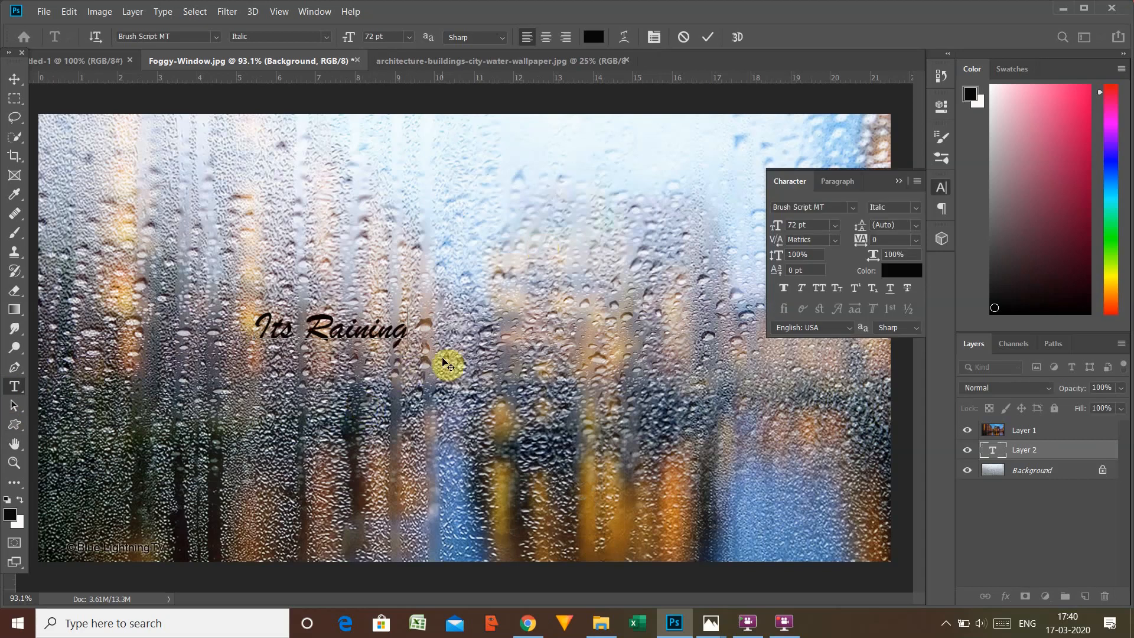
key("ctrl+t")
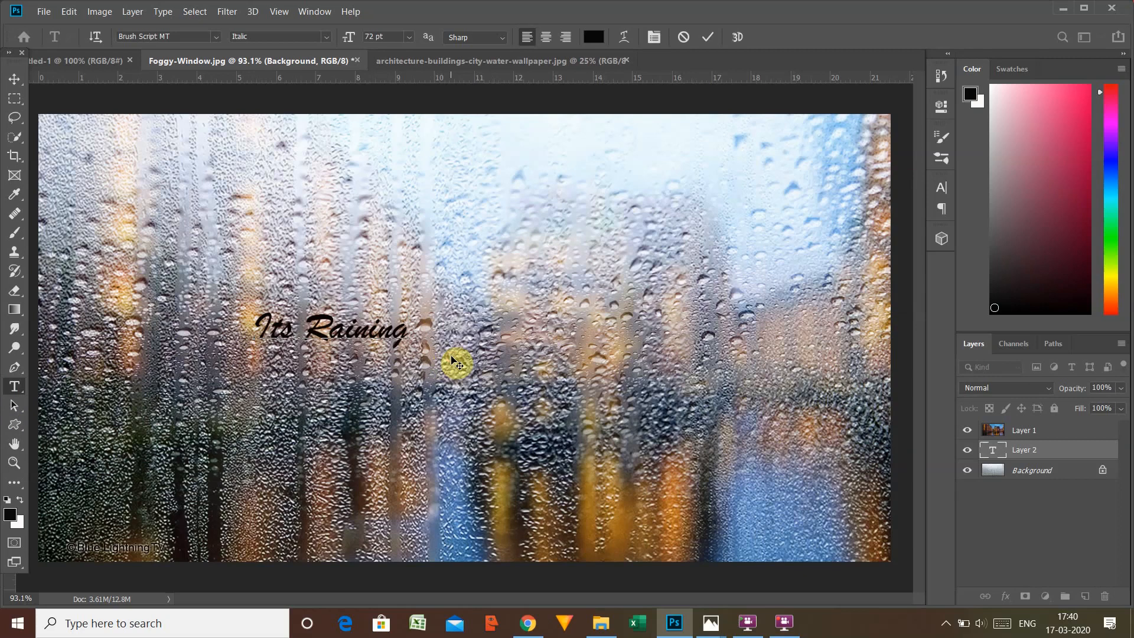
key("ctrl+t")
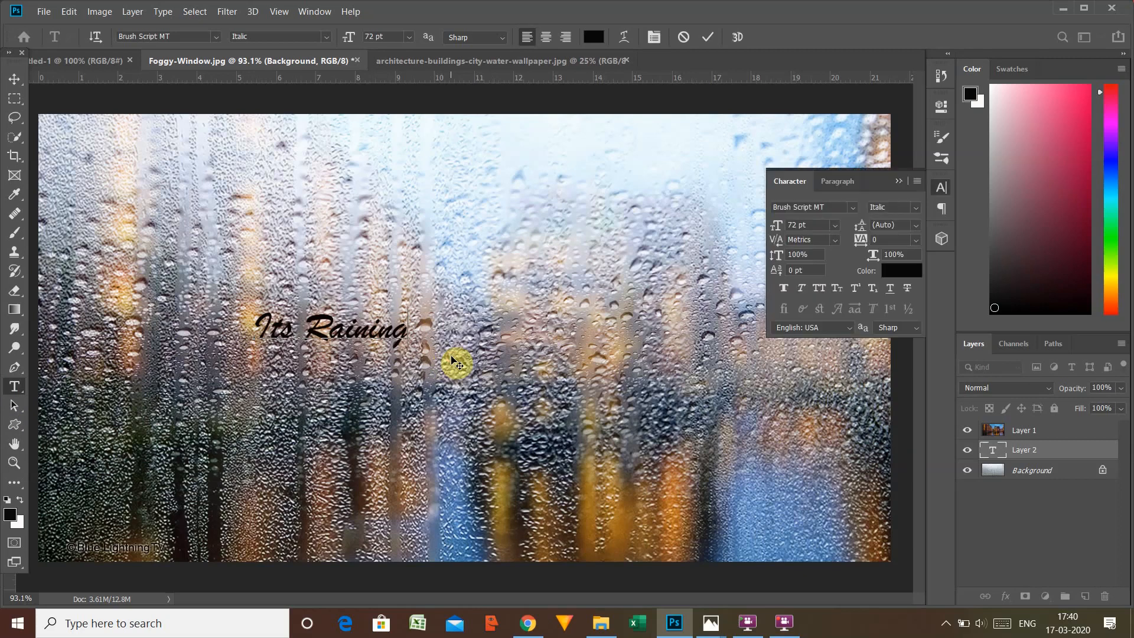
left_click(898, 181)
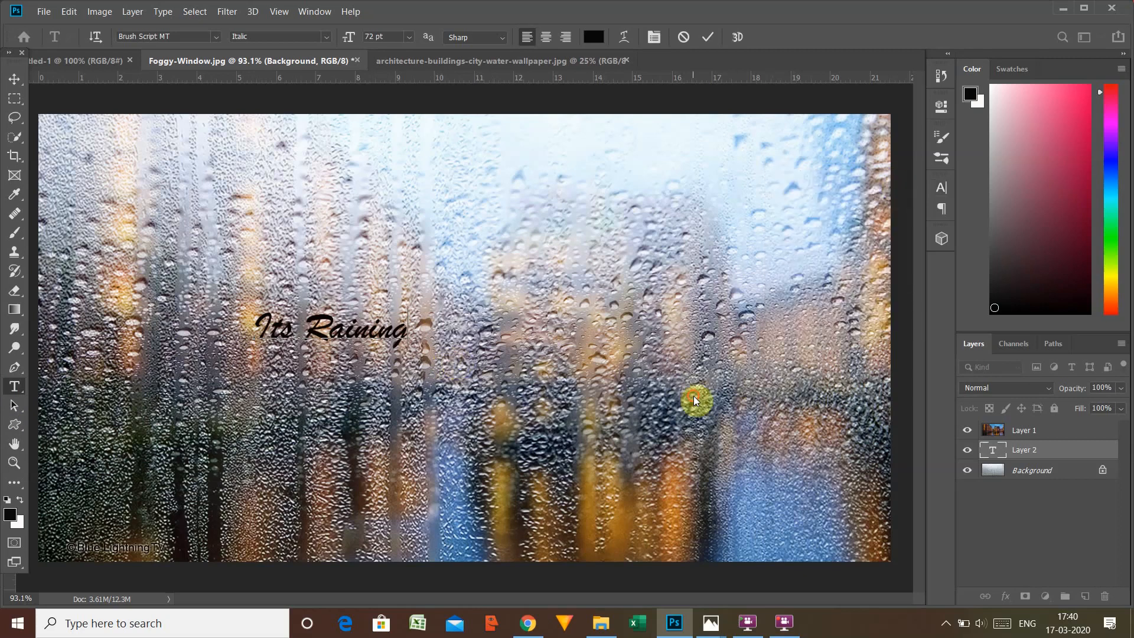
Commit the "Its Raining" text and scale it proportionally with Free Transform to about 393%
left_click(694, 401)
key("ctrl+t")
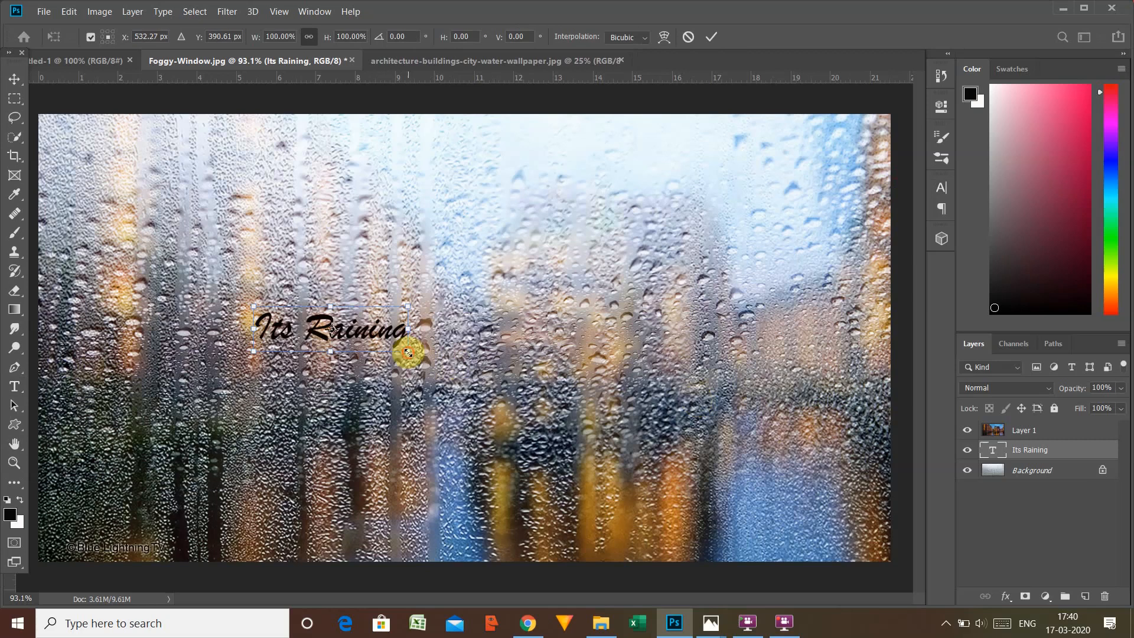
left_click_drag(409, 351, 715, 468)
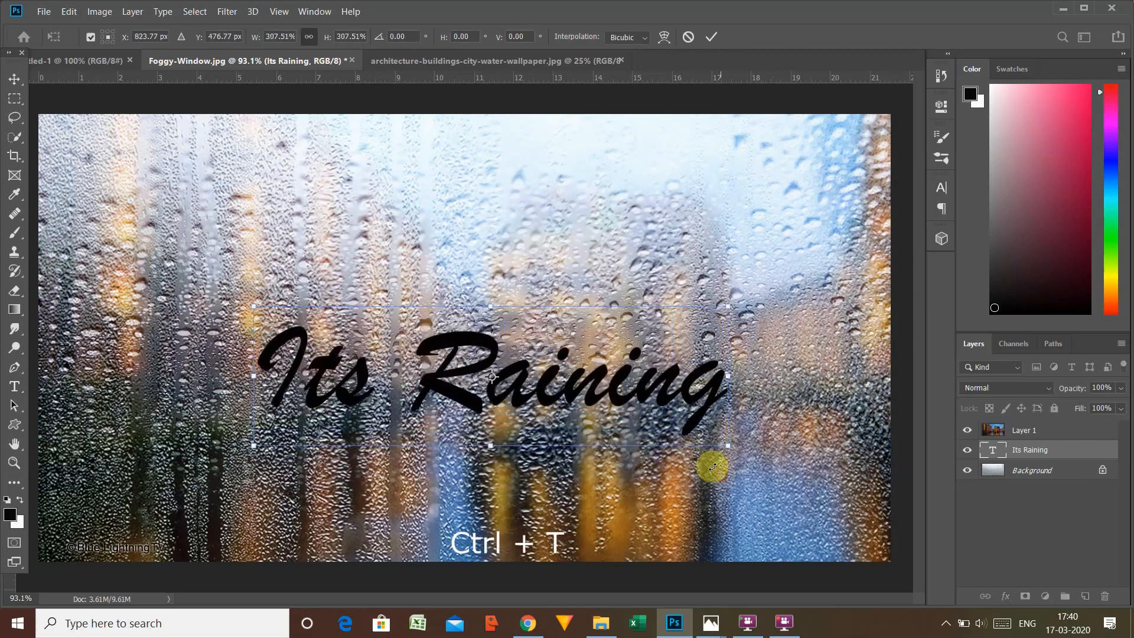
left_click_drag(254, 306, 192, 220)
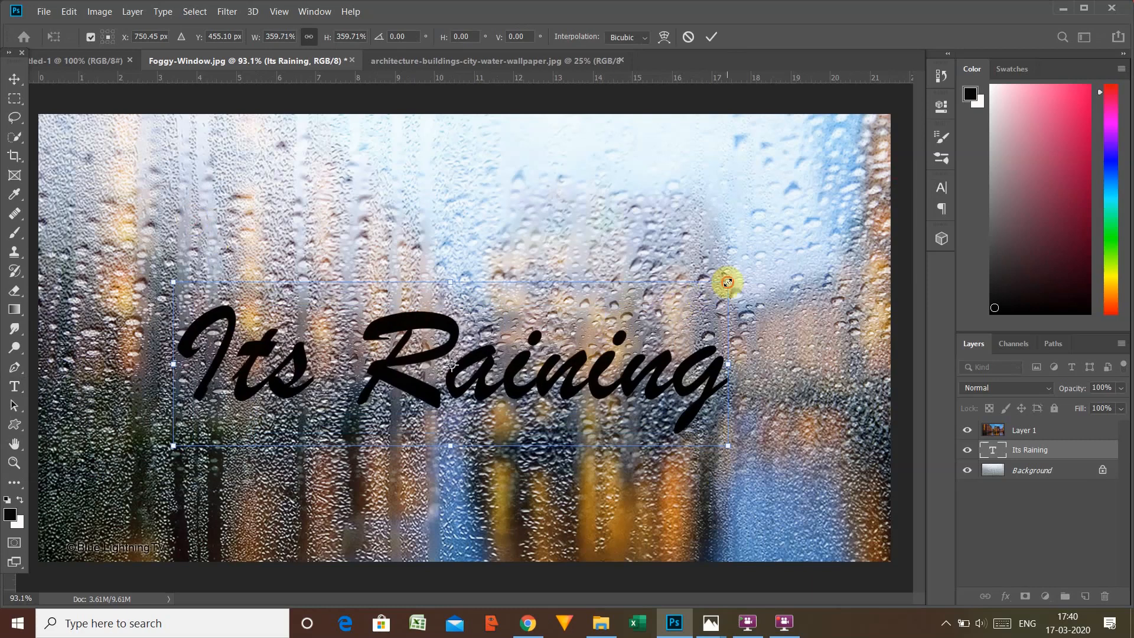
left_click_drag(728, 282, 766, 233)
Rotate the "Its Raining" text to about -9.55°, enlarge it to about 405% and place it across the middle of the canvas
left_click_drag(737, 375, 733, 332)
left_click_drag(152, 207, 140, 263)
left_click_drag(483, 311, 489, 341)
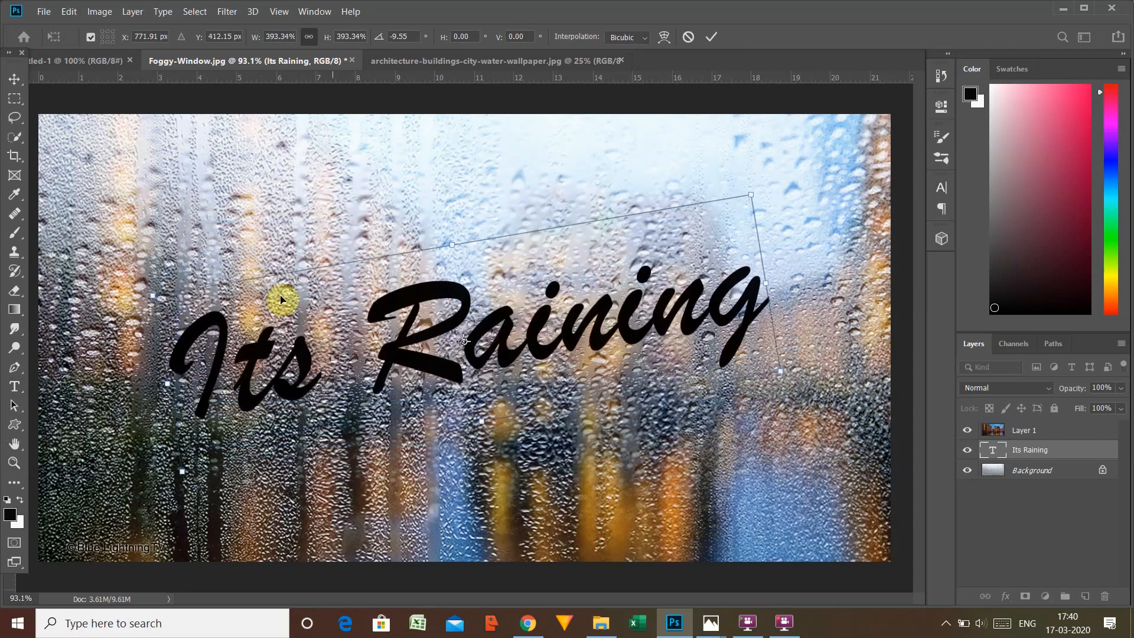
left_click_drag(153, 296, 137, 263)
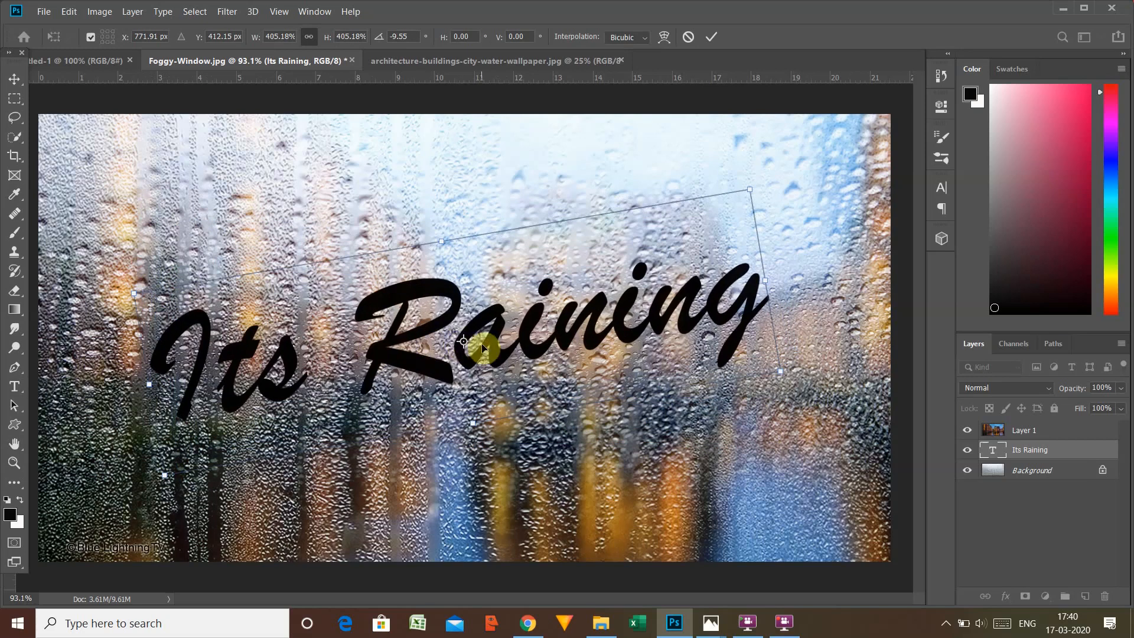
mouse_move(489, 346)
left_mouse_down()
mouse_move(504, 347)
mouse_move(507, 328)
mouse_move(510, 345)
left_mouse_up()
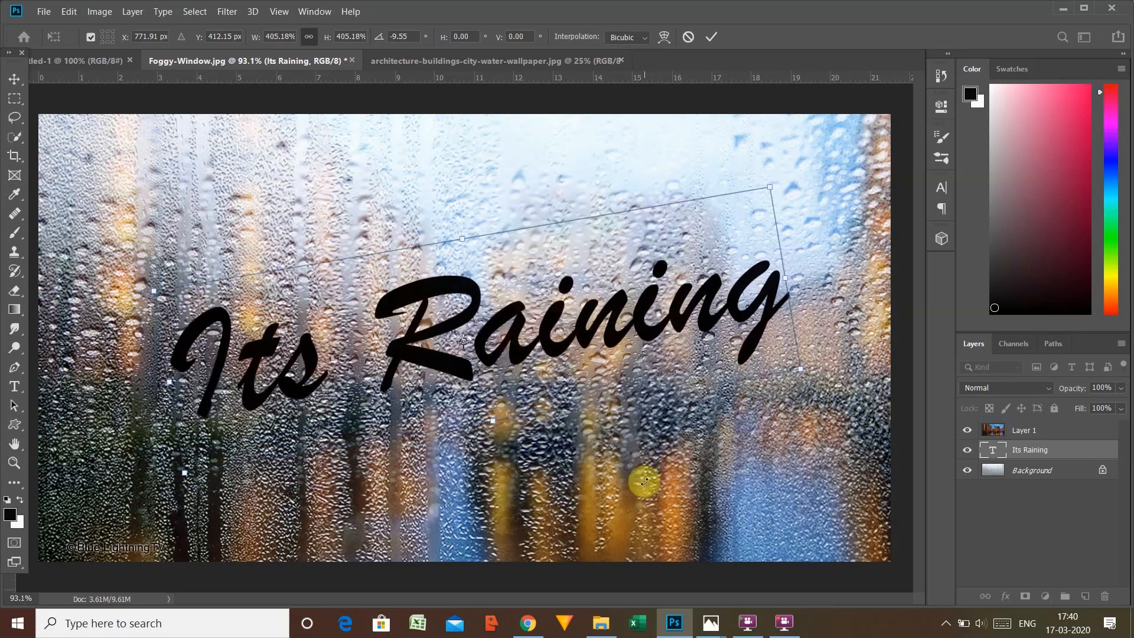
key("Return")
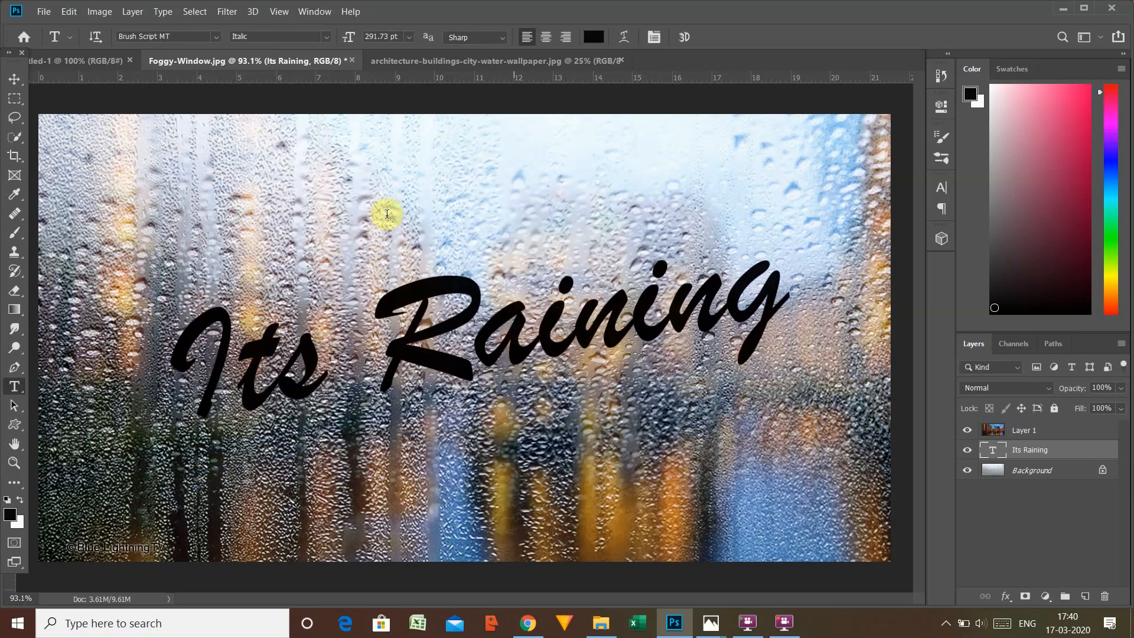
Change the text's font to Britannic Bold, then scale it to about 91% and reposition it so the whole phrase fits the canvas
left_click(216, 36)
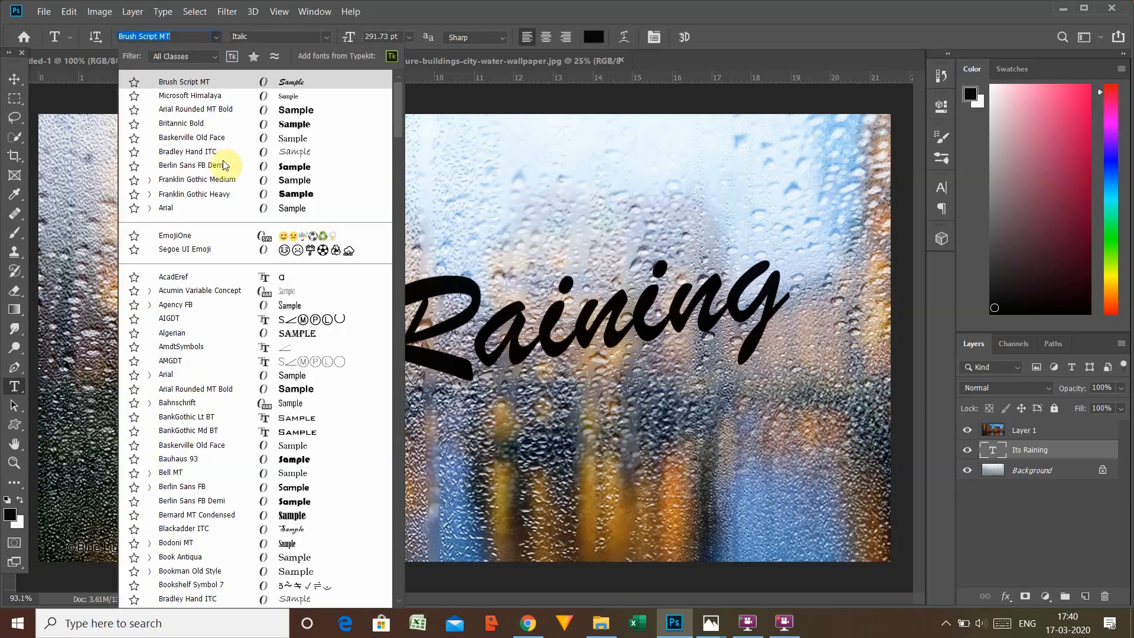
left_click(298, 124)
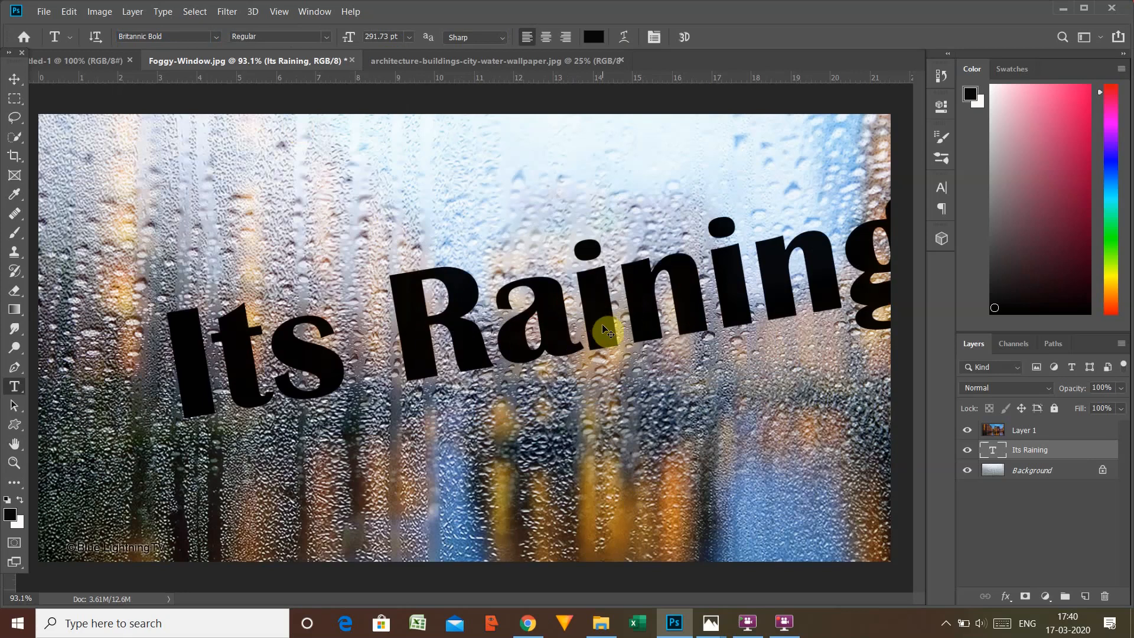
key("ctrl+t")
left_click_drag(601, 323, 540, 351)
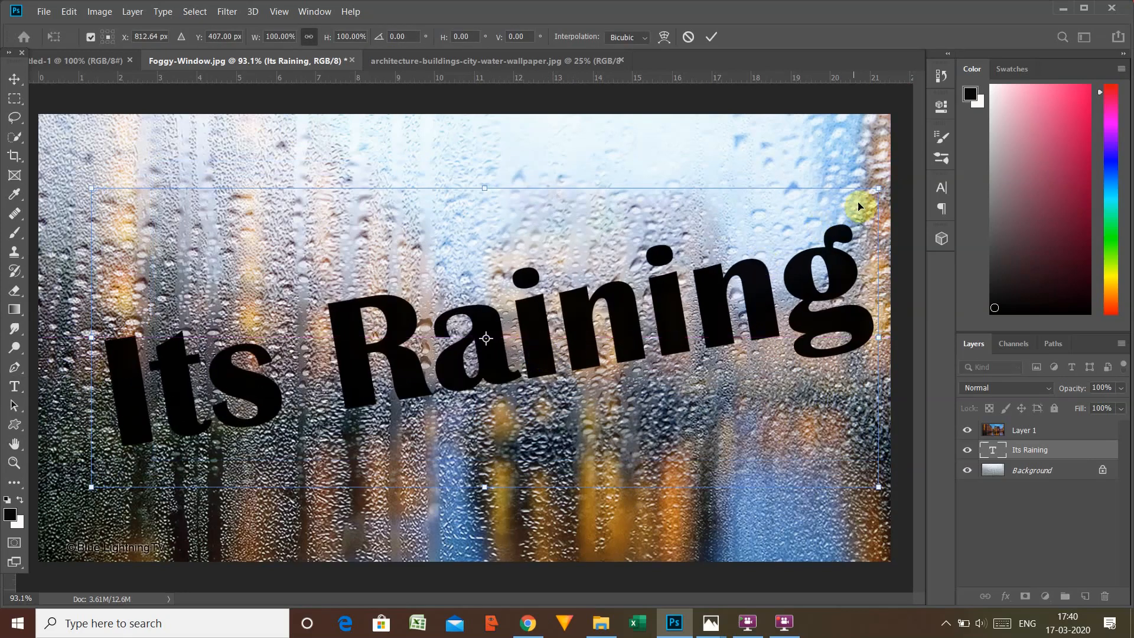
left_click_drag(877, 189, 813, 229)
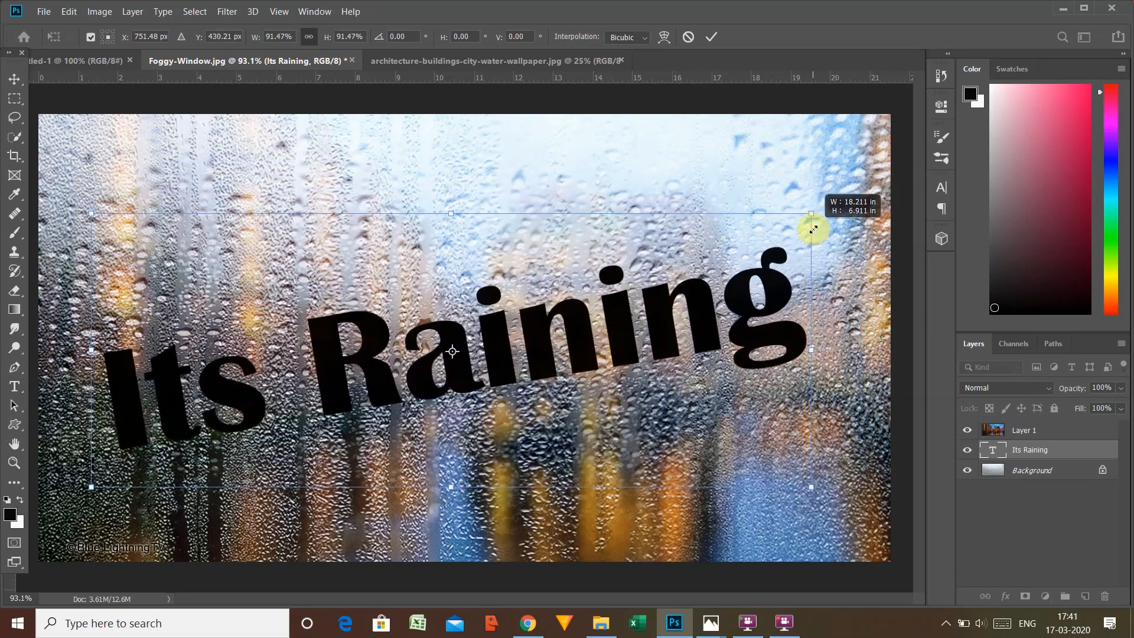
left_click_drag(693, 307, 699, 298)
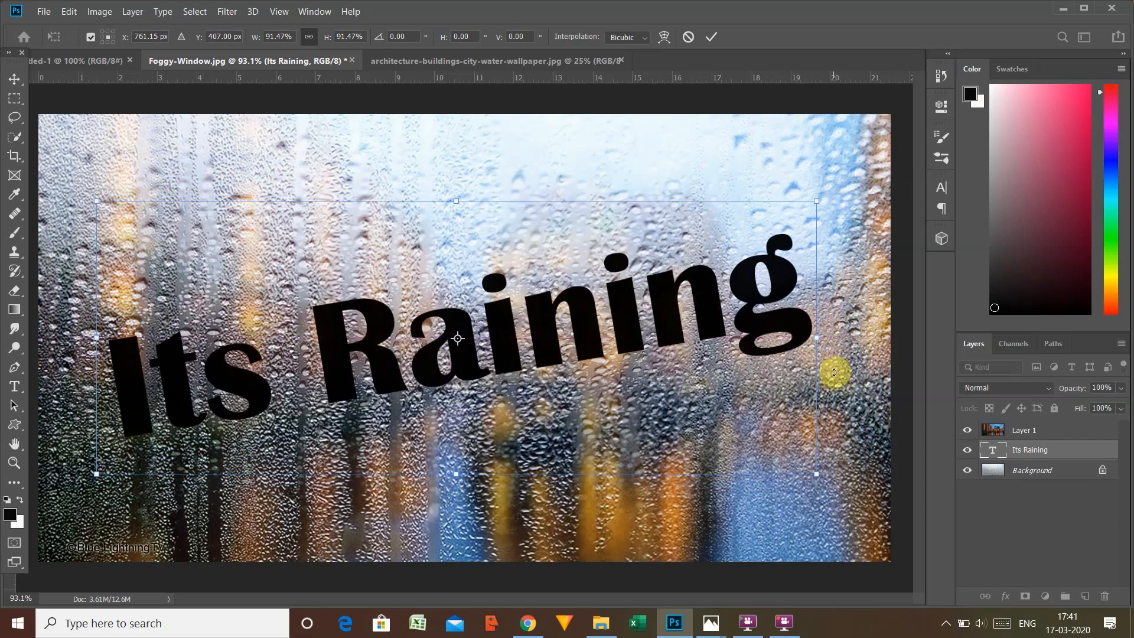
key("Return")
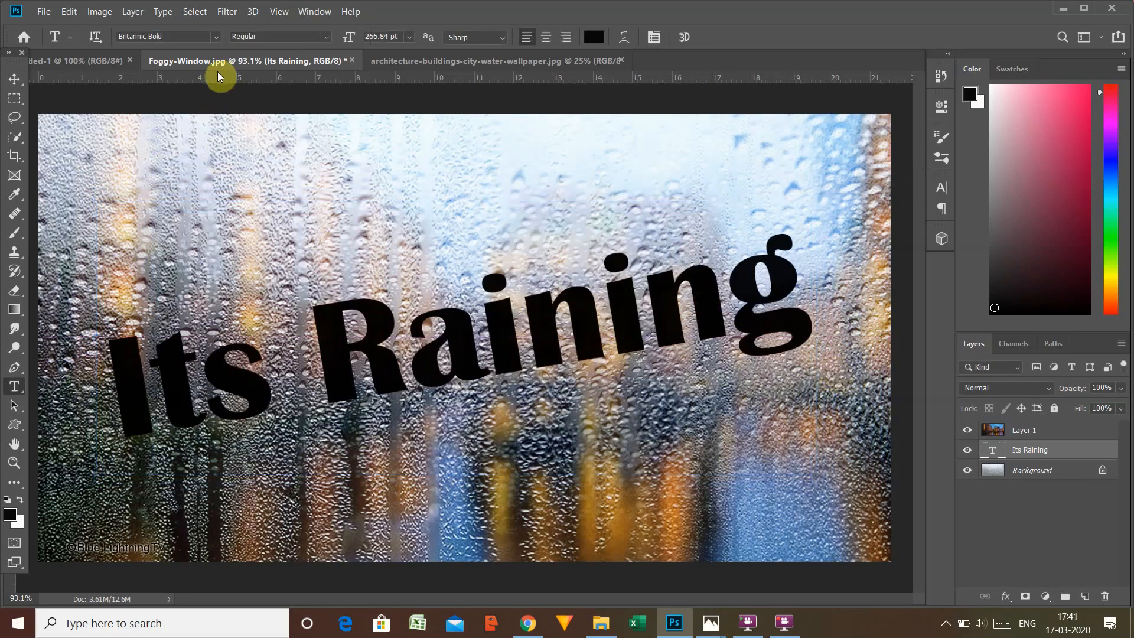
Open the text layer in Liquify as a smart object and pull the letters' bottom edges down into pointed drips with Forward Warp
left_click(228, 12)
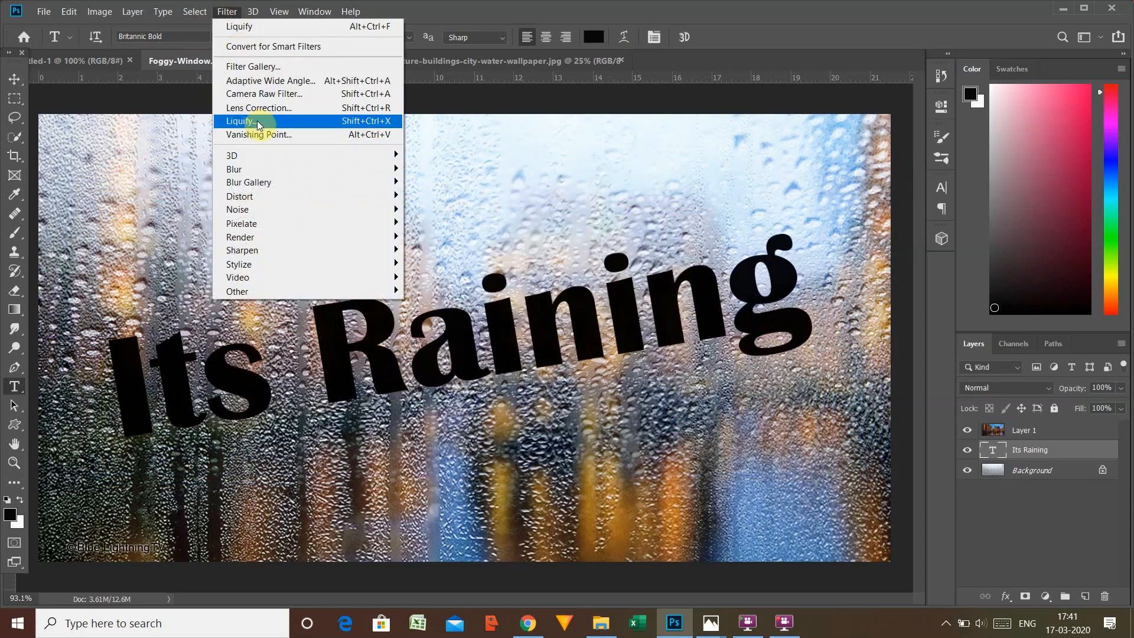
left_click(258, 122)
left_click(581, 244)
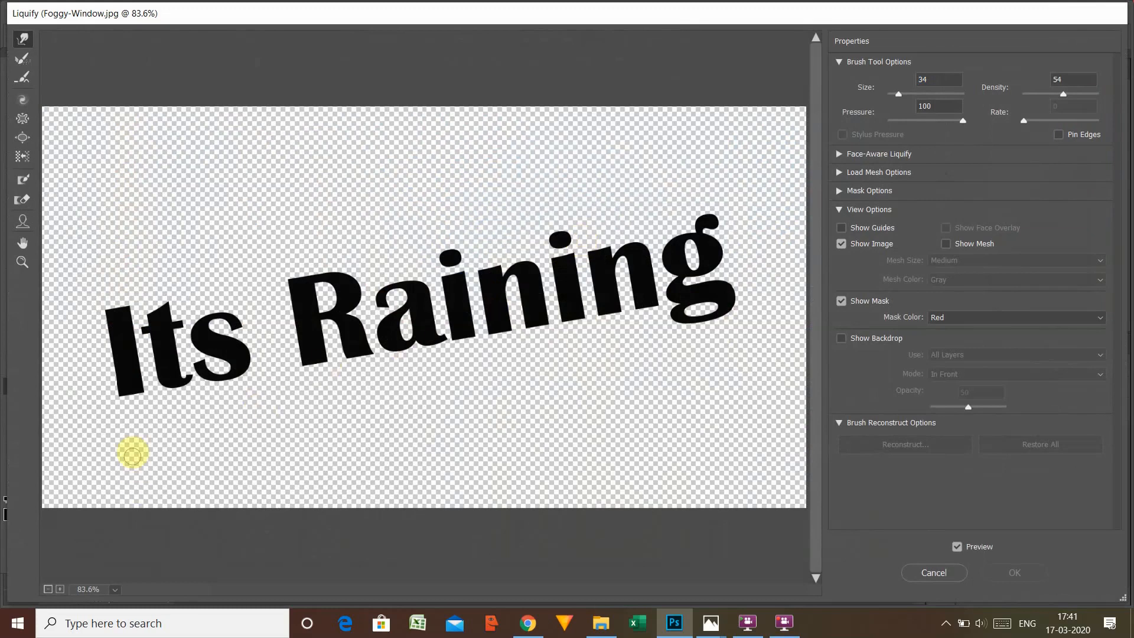
mouse_move(128, 392)
left_mouse_down()
mouse_move(121, 419)
mouse_move(175, 382)
mouse_move(189, 403)
mouse_move(213, 397)
mouse_move(237, 367)
mouse_move(270, 398)
mouse_move(308, 406)
mouse_move(313, 353)
mouse_move(294, 389)
mouse_move(354, 369)
mouse_move(359, 349)
mouse_move(390, 374)
mouse_move(353, 348)
mouse_move(412, 379)
mouse_move(400, 350)
mouse_move(427, 340)
mouse_move(390, 341)
mouse_move(444, 376)
mouse_move(428, 344)
mouse_move(498, 361)
mouse_move(457, 336)
mouse_move(510, 363)
mouse_move(496, 328)
mouse_move(530, 353)
mouse_move(536, 321)
mouse_move(570, 344)
mouse_move(572, 308)
mouse_move(595, 350)
mouse_move(610, 303)
mouse_move(636, 339)
mouse_move(644, 298)
mouse_move(684, 335)
mouse_move(729, 298)
mouse_move(761, 337)
left_mouse_up()
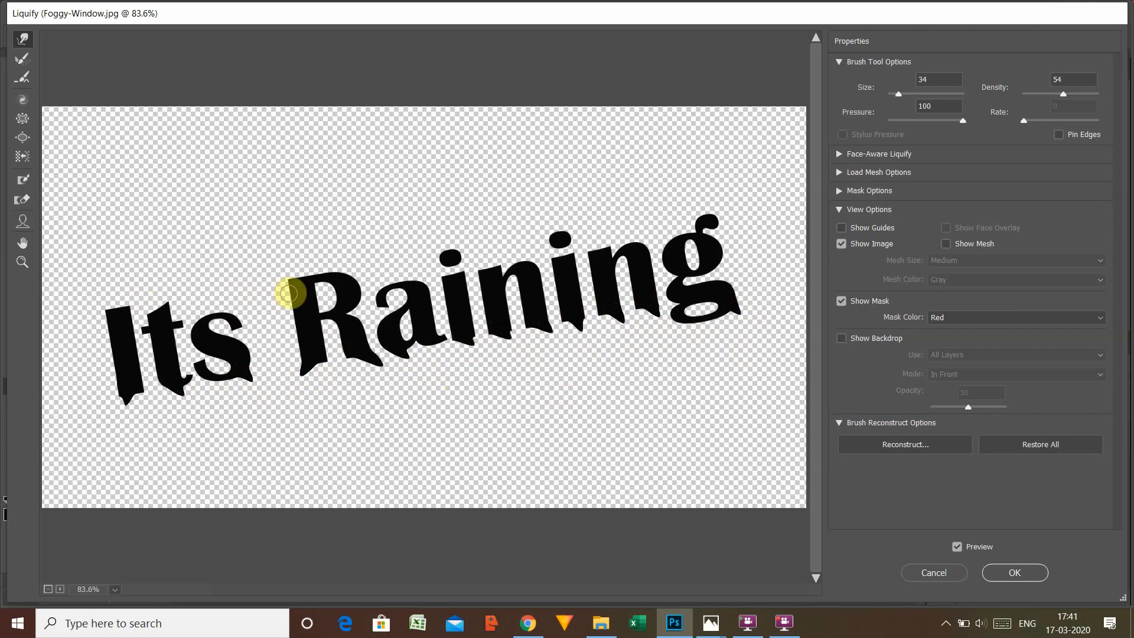
Warp the dots of both i's and the top edges of the I, t, R, n's and g into pointed tips
left_click_drag(444, 265, 466, 233)
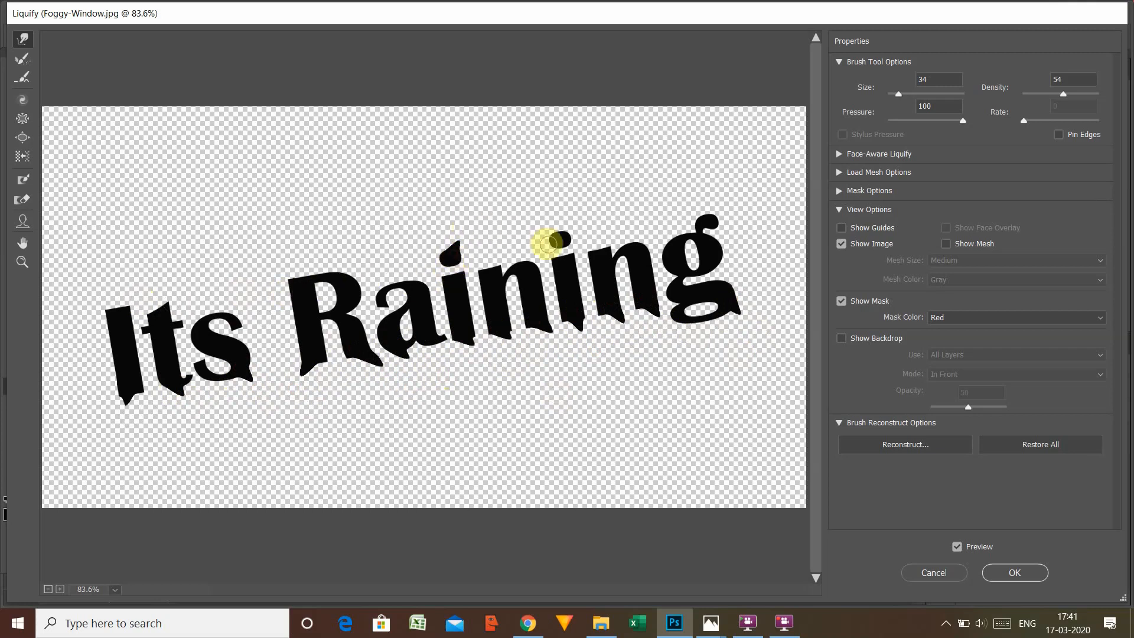
left_click_drag(564, 241, 561, 223)
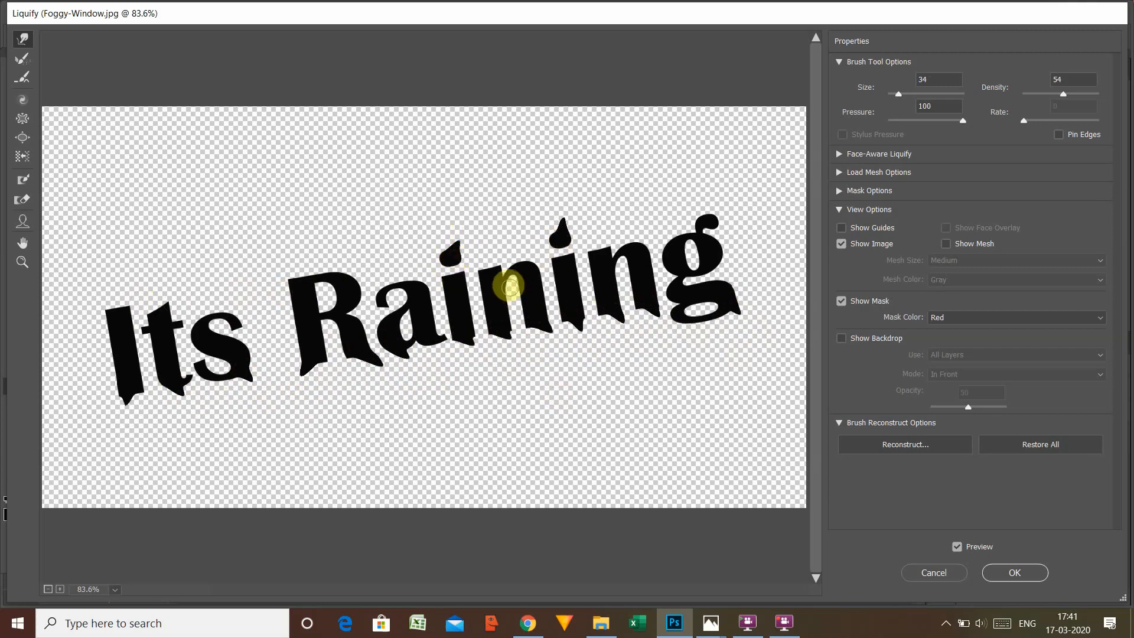
left_click_drag(116, 312, 114, 291)
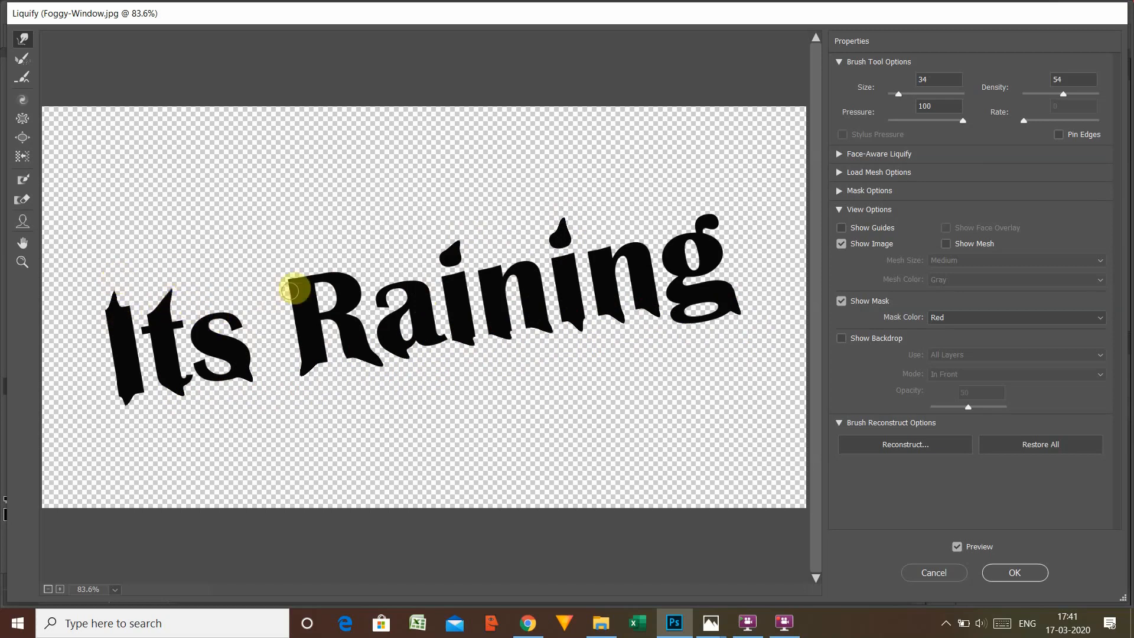
left_click_drag(291, 283, 288, 276)
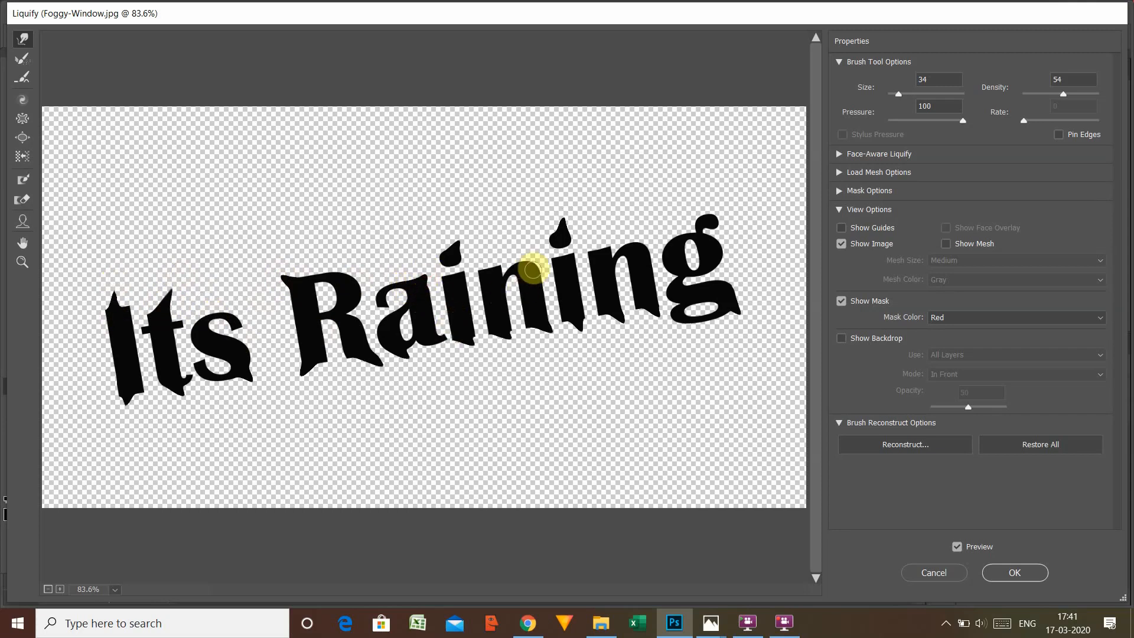
left_click_drag(533, 267, 541, 240)
left_click_drag(648, 255, 640, 228)
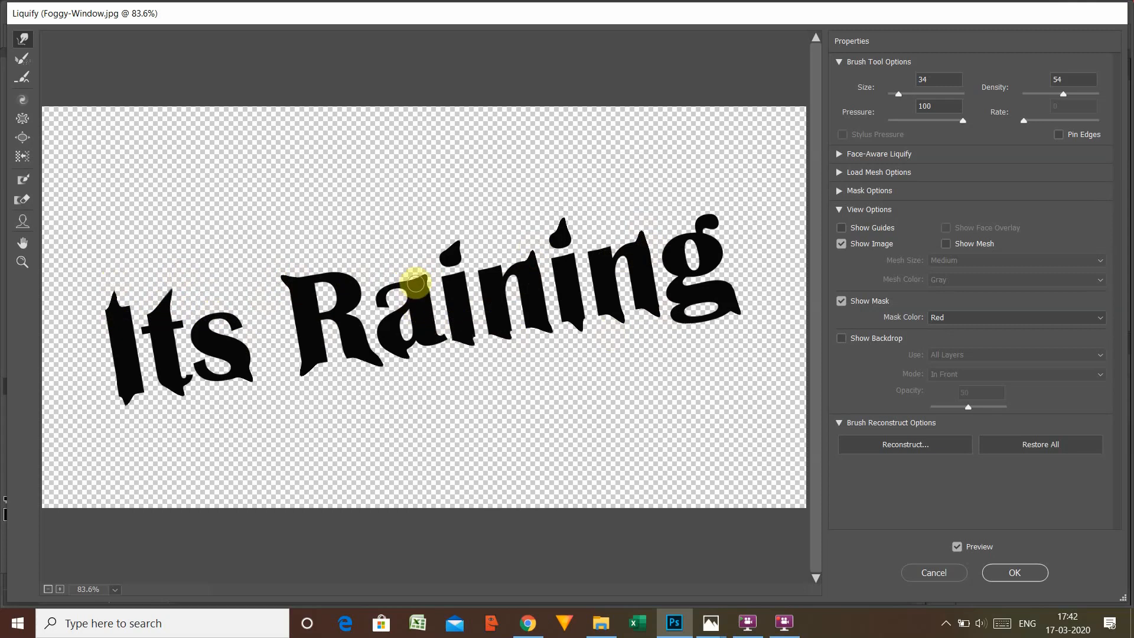
left_click_drag(711, 225, 726, 215)
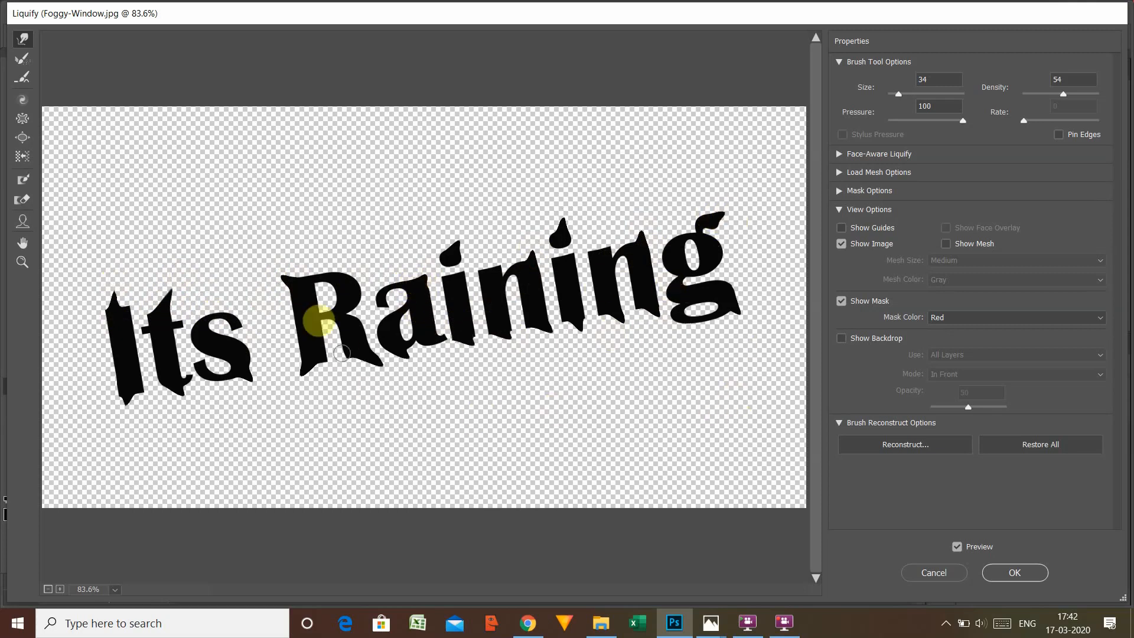
Stretch the R's upper-left serif and the letters' lower tips further outward, and apply the Liquify filter
left_click_drag(282, 275, 261, 266)
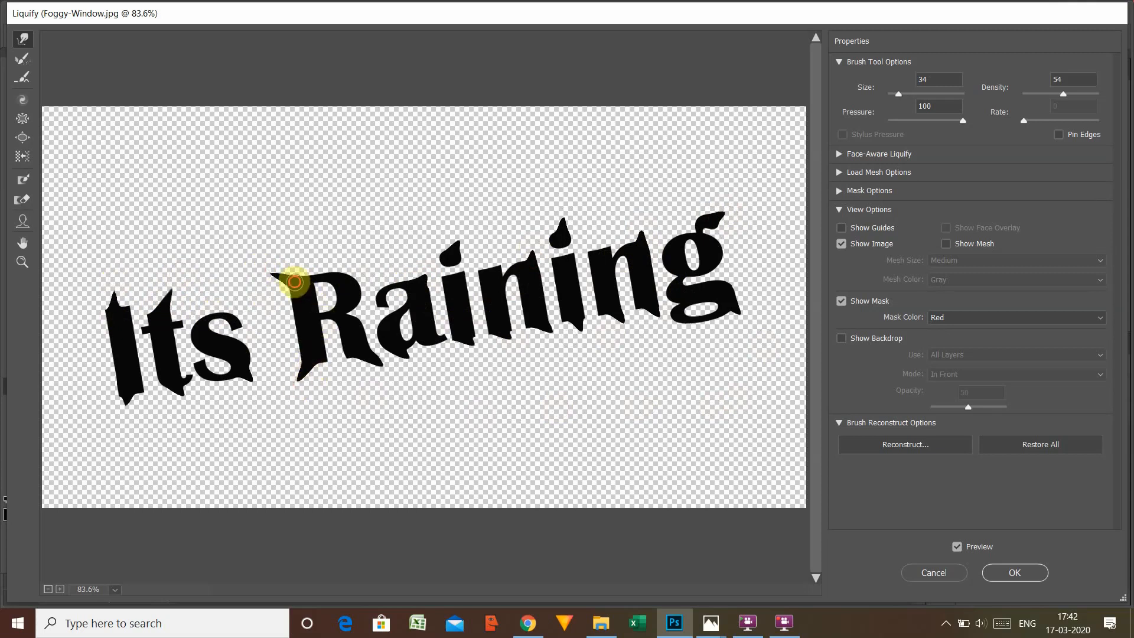
mouse_move(294, 286)
left_mouse_down()
mouse_move(254, 277)
mouse_move(286, 280)
mouse_move(249, 279)
mouse_move(310, 304)
mouse_move(307, 287)
mouse_move(264, 277)
mouse_move(307, 283)
mouse_move(247, 273)
left_mouse_up()
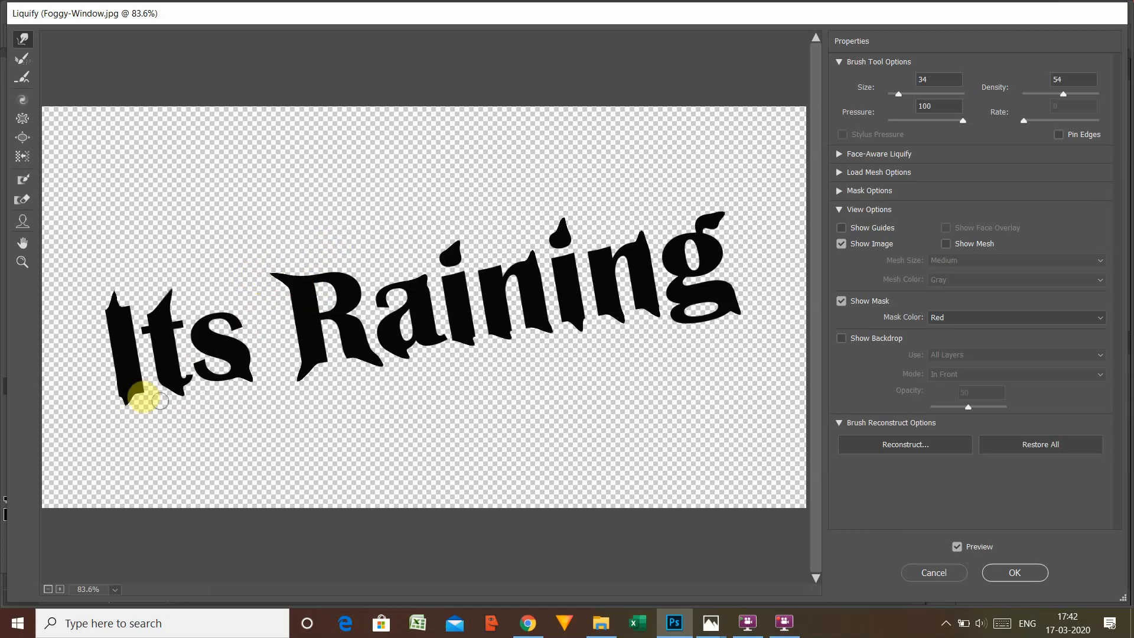
left_click_drag(186, 383, 206, 399)
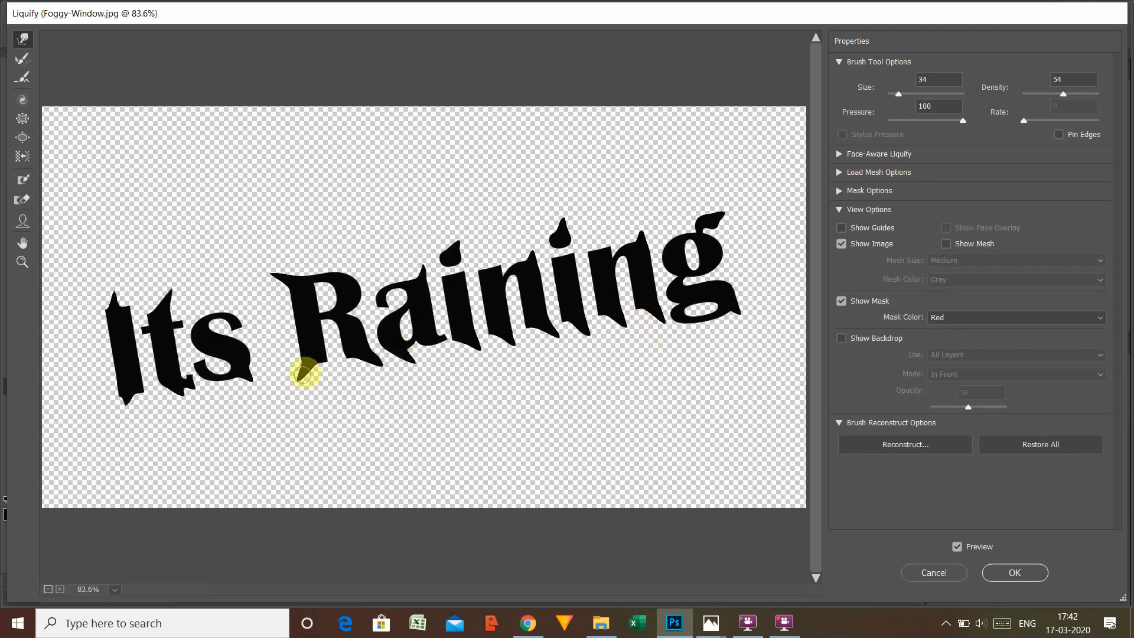
left_click_drag(299, 372, 294, 390)
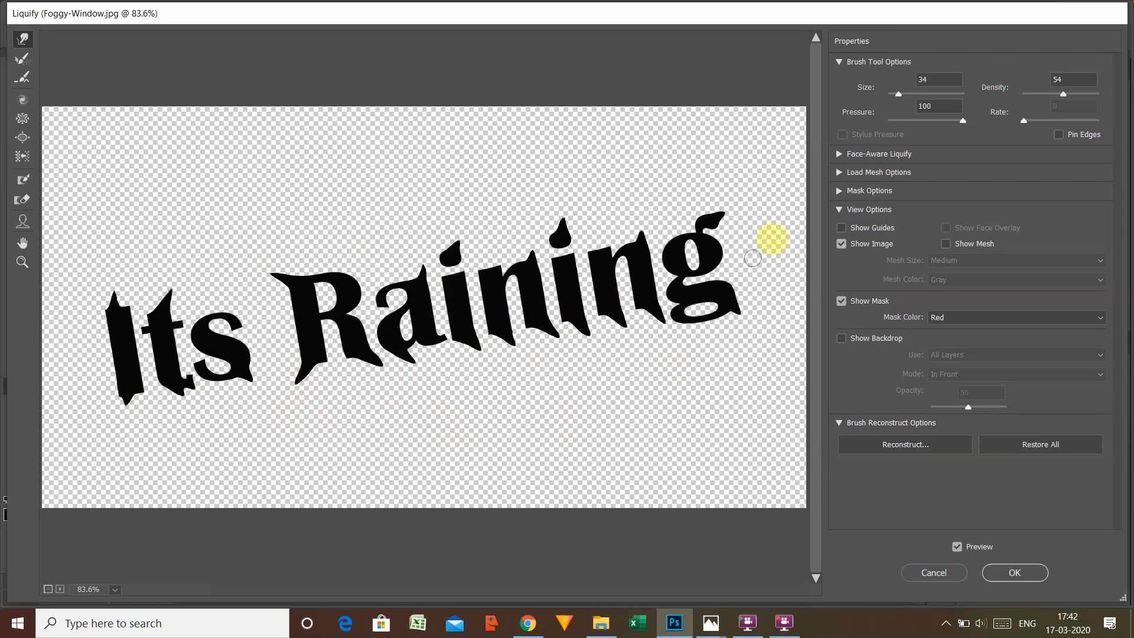
left_click(1015, 571)
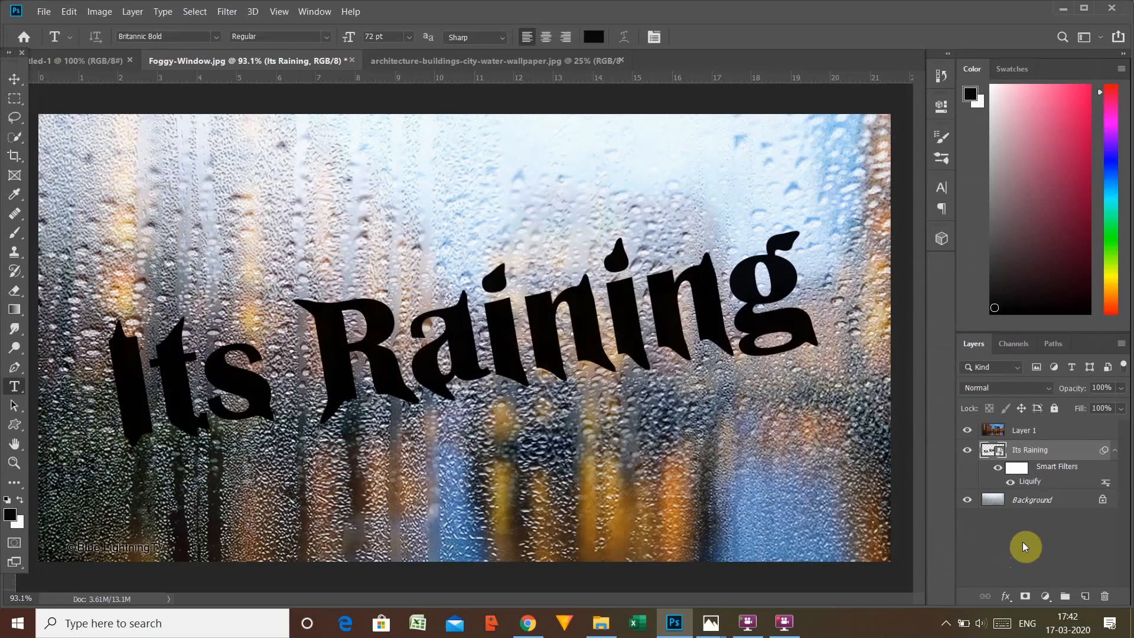
Set the "Its Raining" layer's blend mode to Overlay and duplicate the layer to strengthen the effect
left_click(1004, 500)
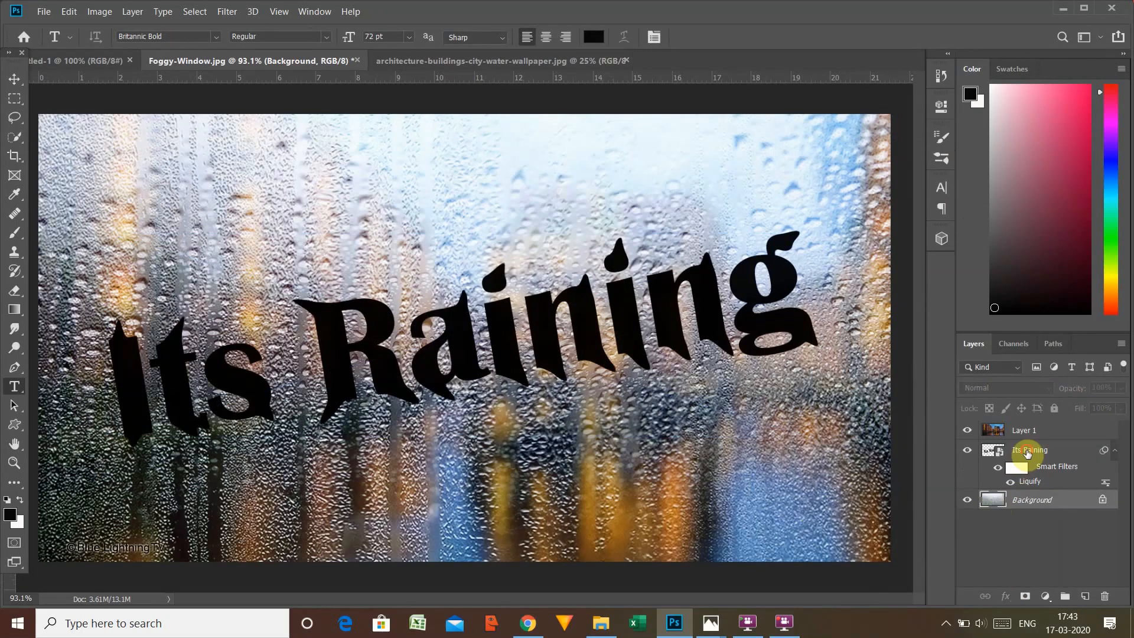
left_click(1028, 452)
left_click(1047, 390)
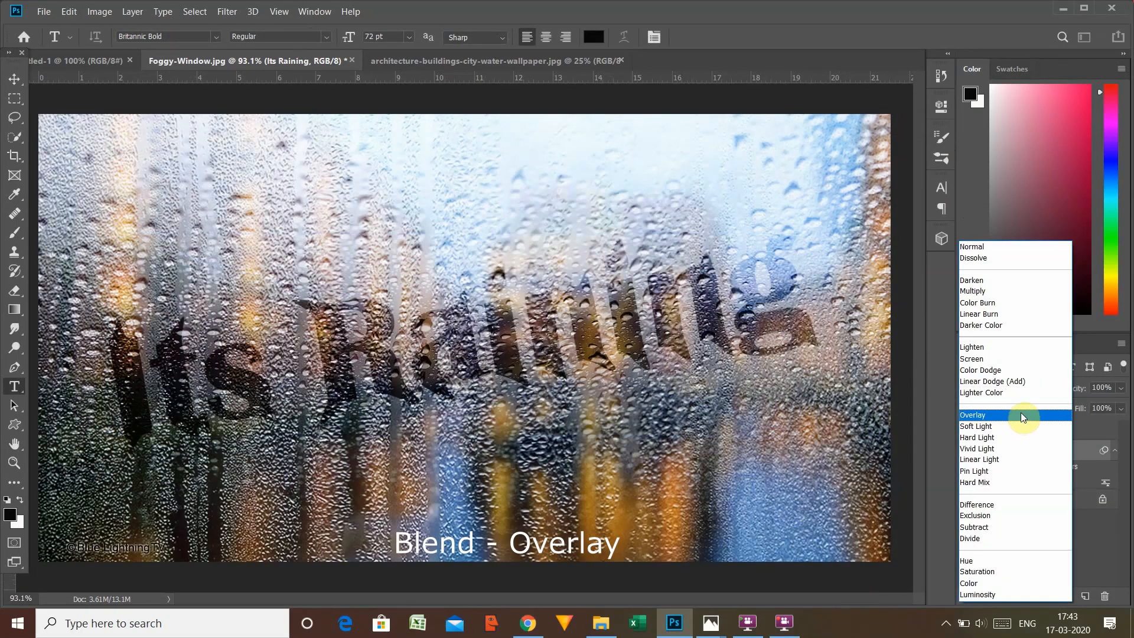
left_click(1023, 416)
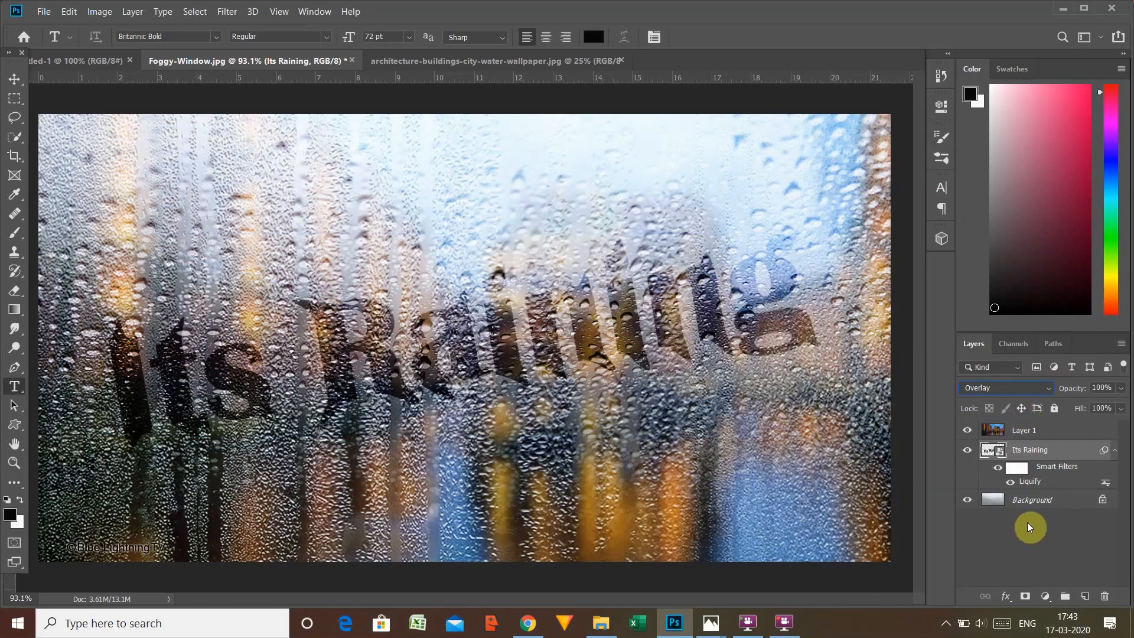
key("ctrl+j")
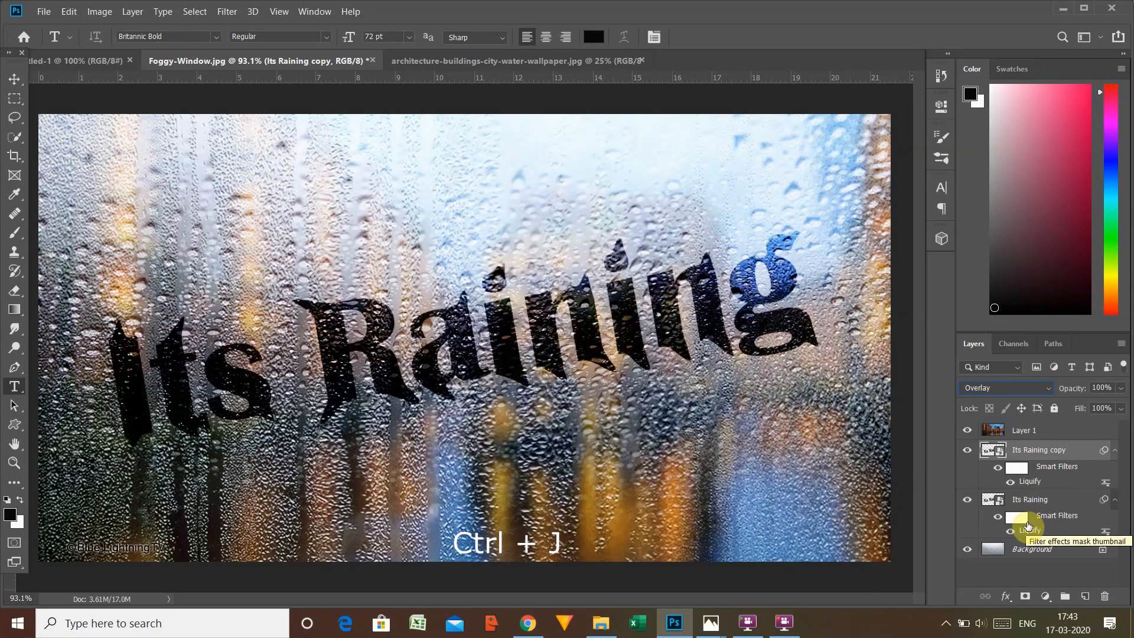